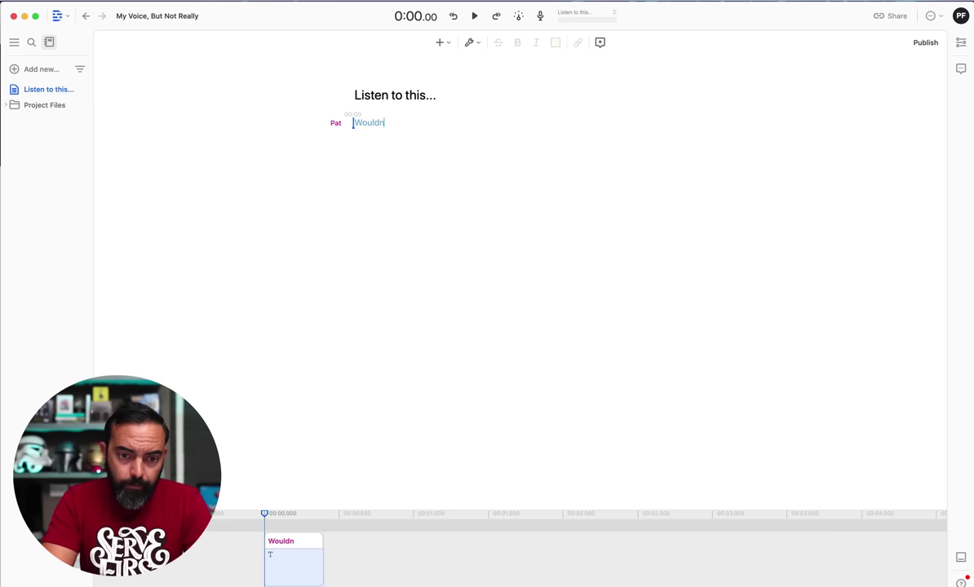
# Type the 'wouldn't it be crazy if' line and play back its generated Overdub audio
pyautogui.write('if ')
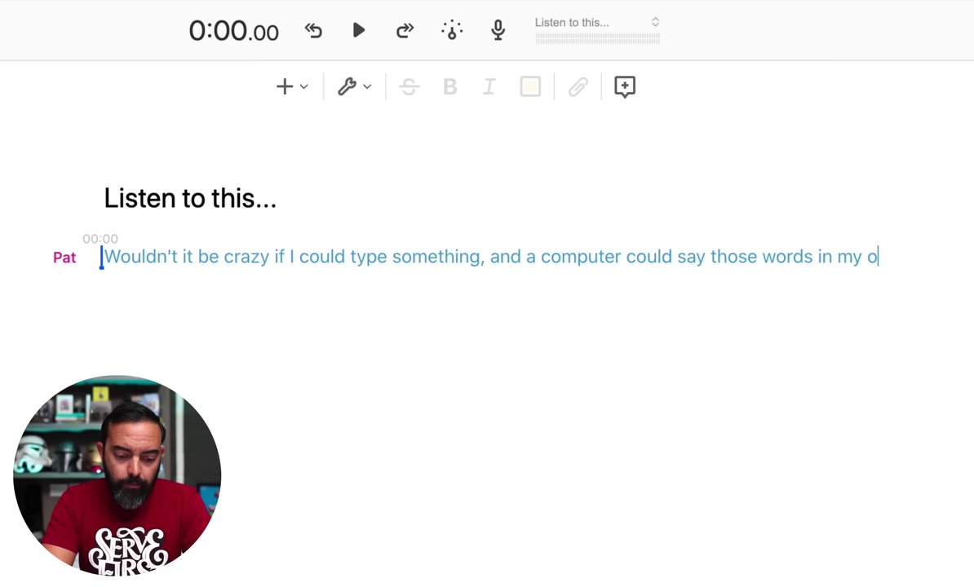
pyautogui.write('?')
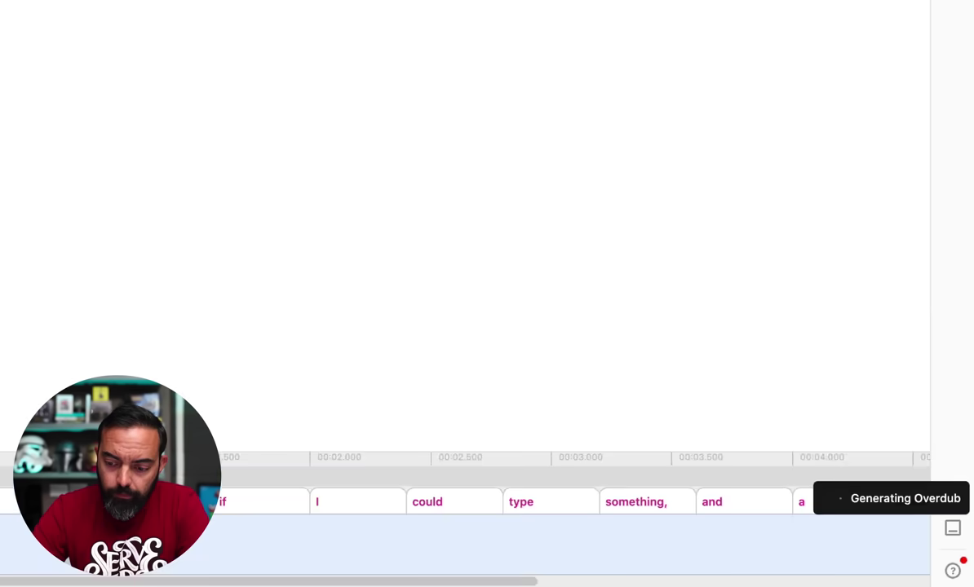
pyautogui.click(476, 17)
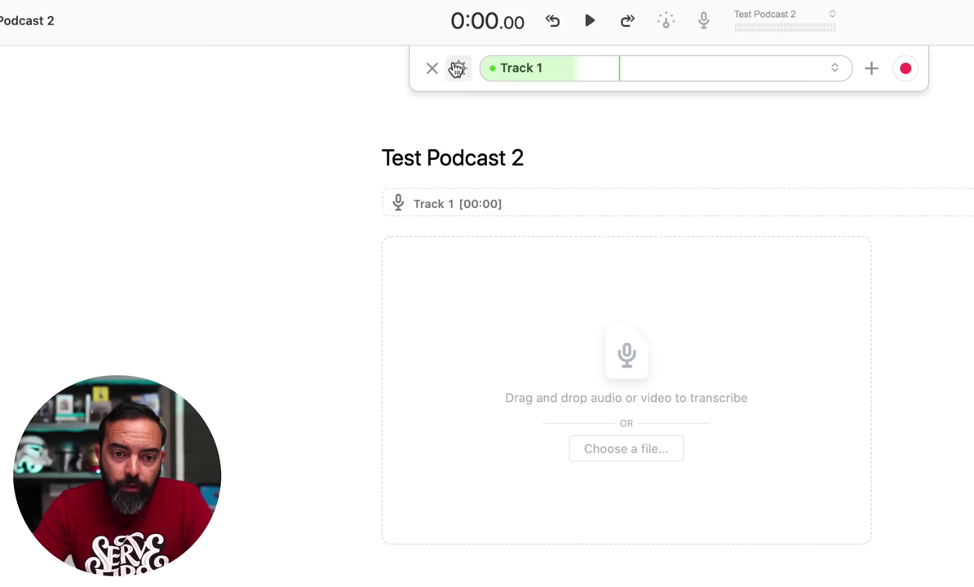
# Move from the Descript homepage to the welcome video's transcript in the app
pyautogui.click(458, 69)
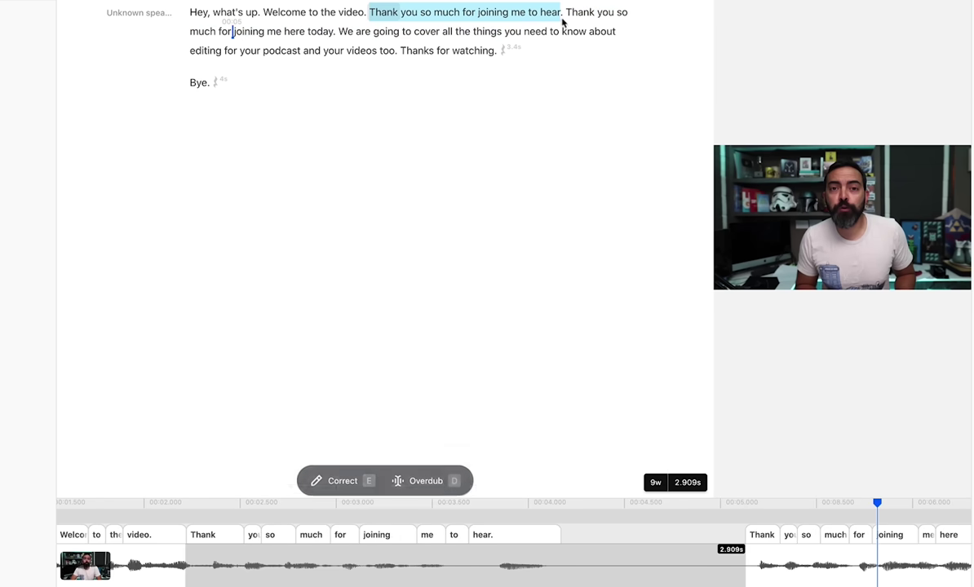
# Delete 'Thank you so much for joining me to hear.' from the welcome transcript
pyautogui.moveTo(562, 23); pyautogui.dragTo(566, 20)
pyautogui.press('BackSpace')
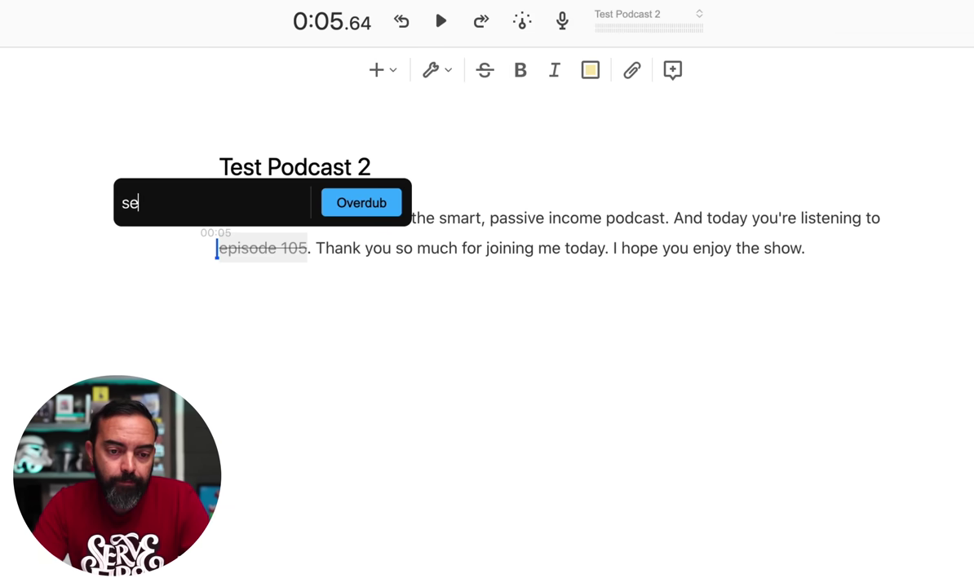
pyautogui.write('ss')
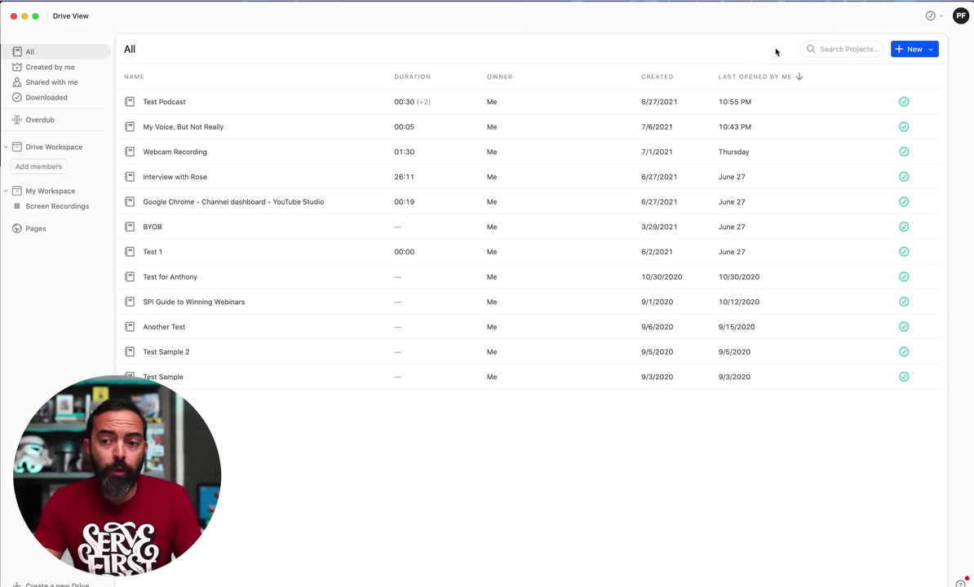
# Create a new project named Test Podcast 2
pyautogui.click(912, 49)
pyautogui.click(834, 121)
pyautogui.write('Test Podcast 2')
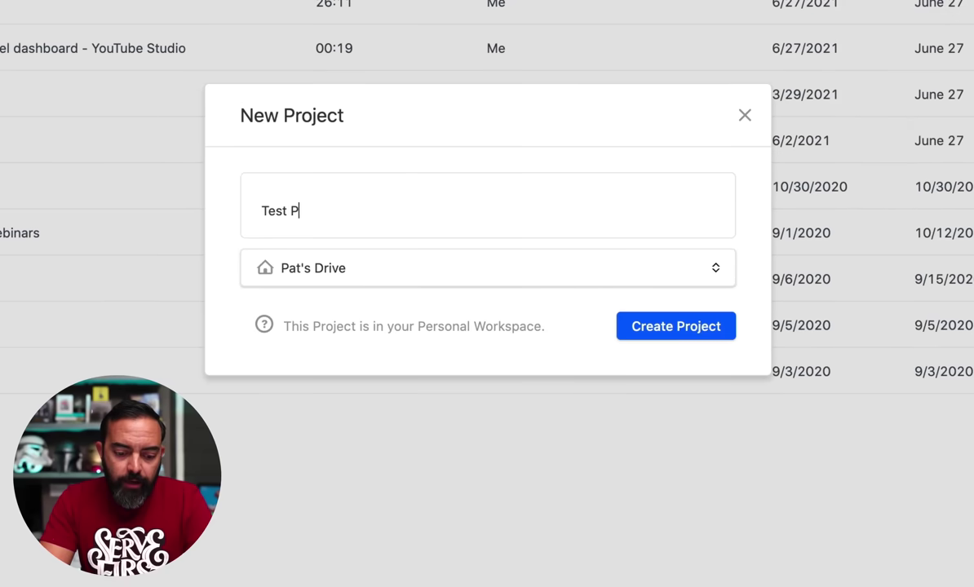
pyautogui.click(666, 327)
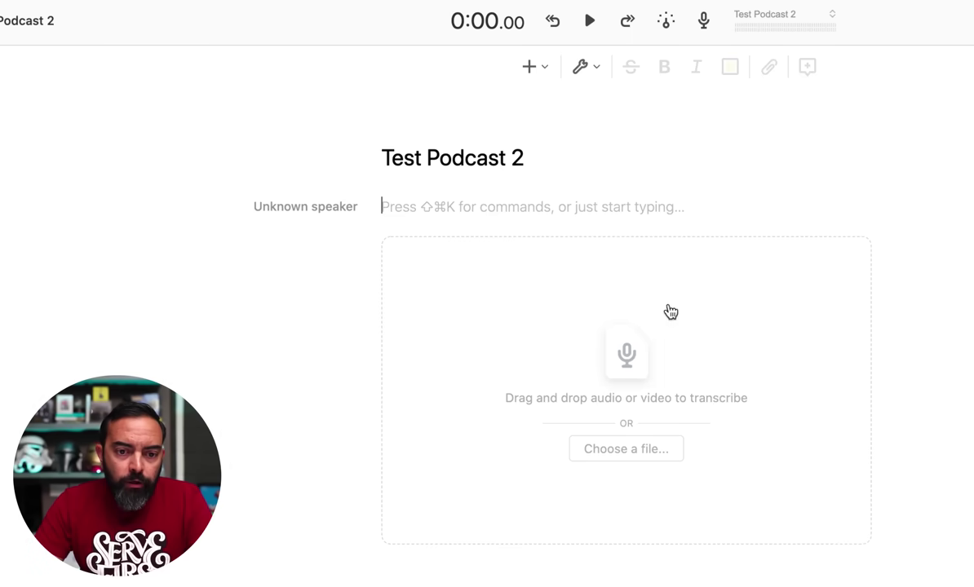
# Add an audio recording track and check microphone and transcription settings
pyautogui.click(550, 74)
pyautogui.click(495, 459)
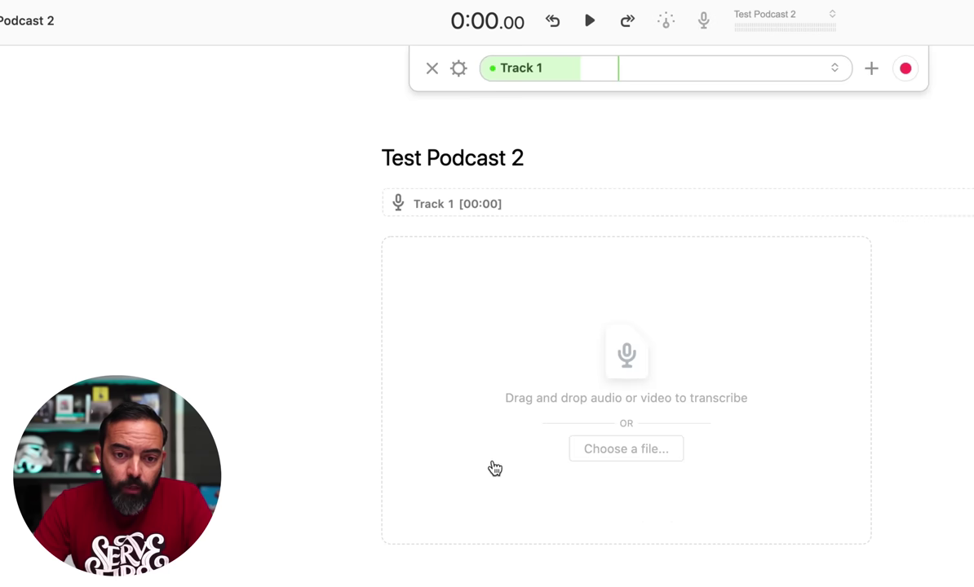
pyautogui.click(458, 70)
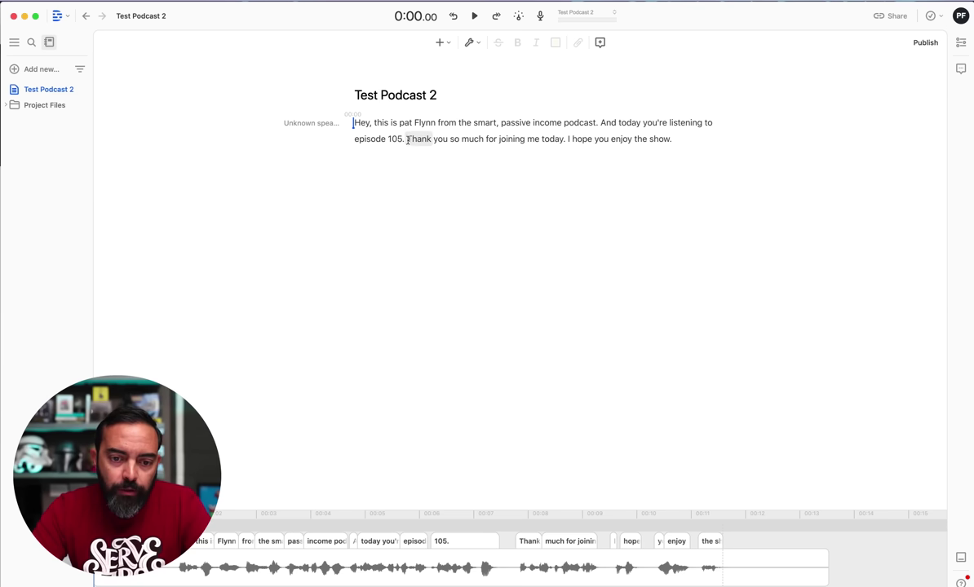
pyautogui.moveTo(408, 139); pyautogui.dragTo(557, 143)
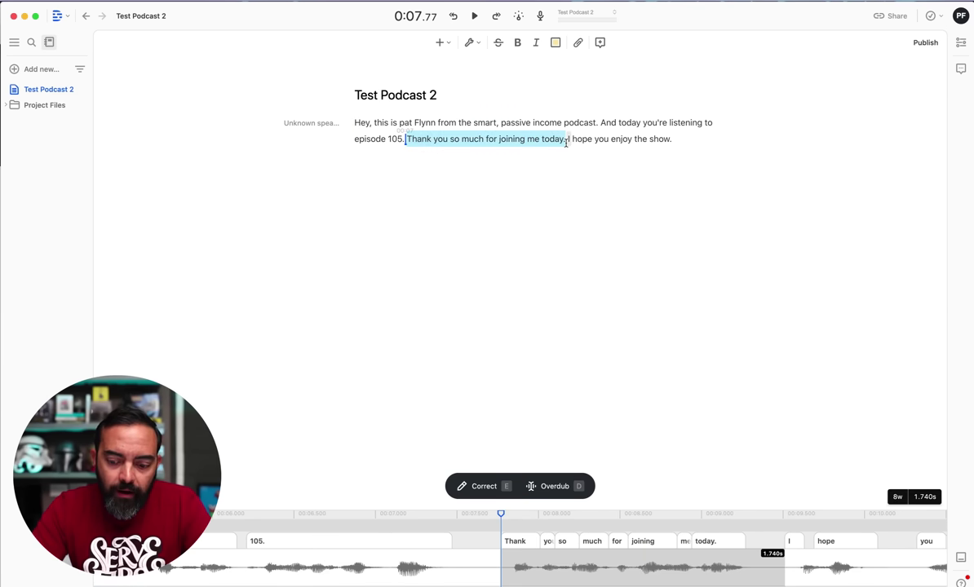
pyautogui.press('BackSpace')
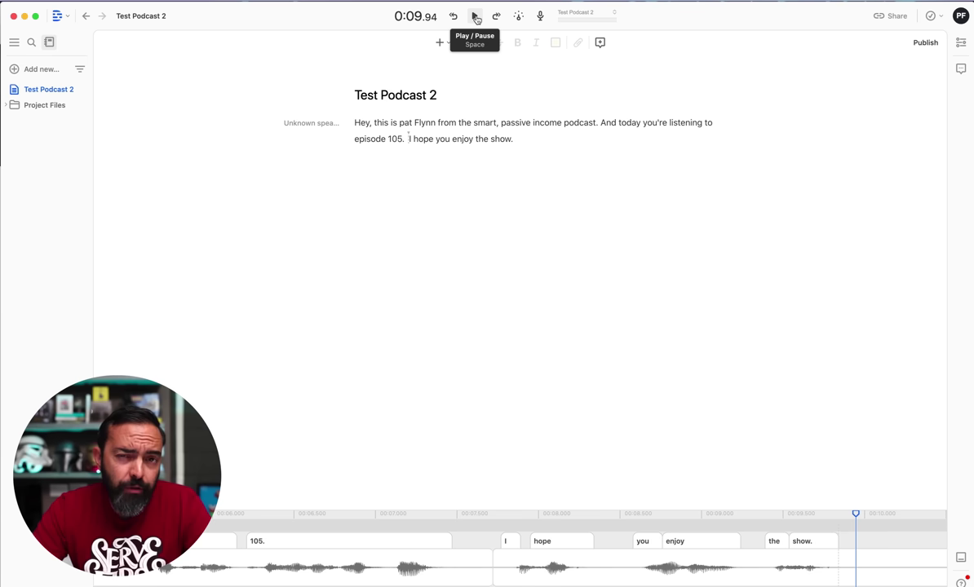
# Undo the deletion to restore the thank-you sentence and clear the selection
pyautogui.press('super+z')
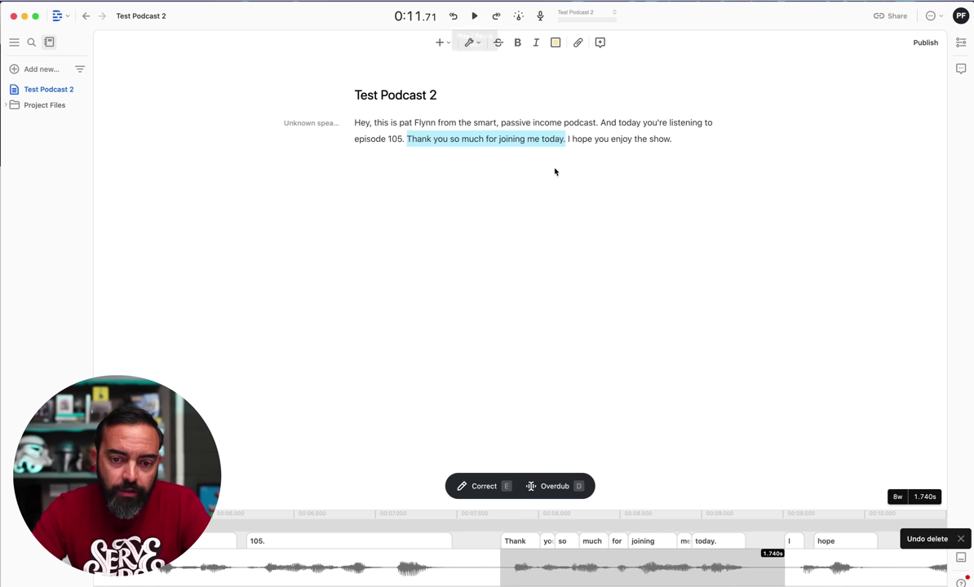
pyautogui.click(551, 142)
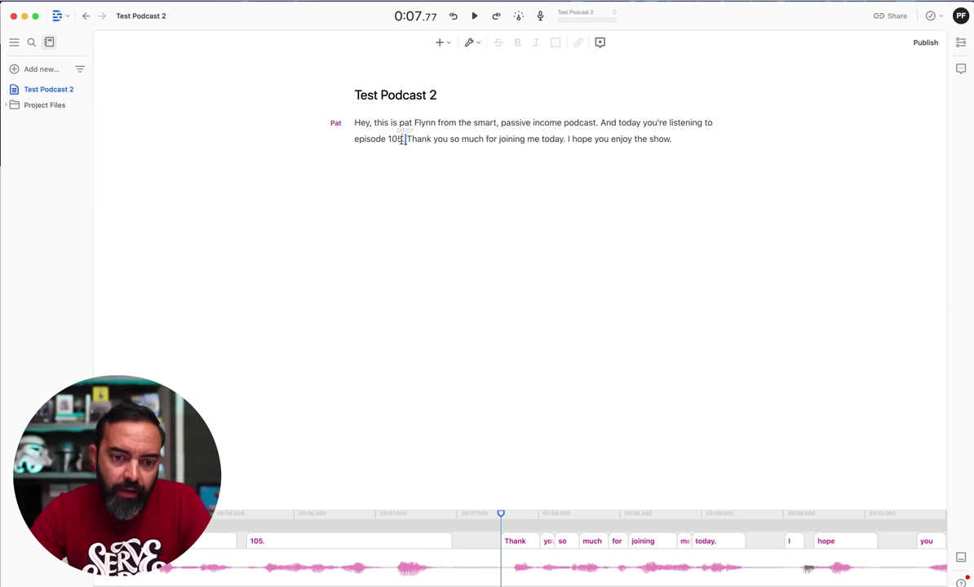
# Overdub 'episode 105' as 'session 110' and play the podcast from the start
pyautogui.moveTo(404, 140); pyautogui.dragTo(363, 144)
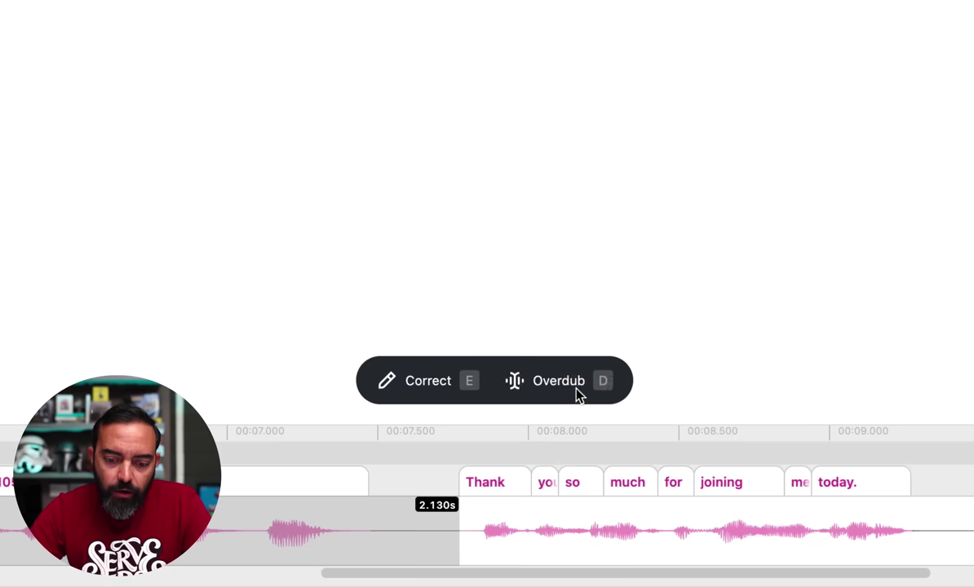
pyautogui.click(577, 391)
pyautogui.write('session 110')
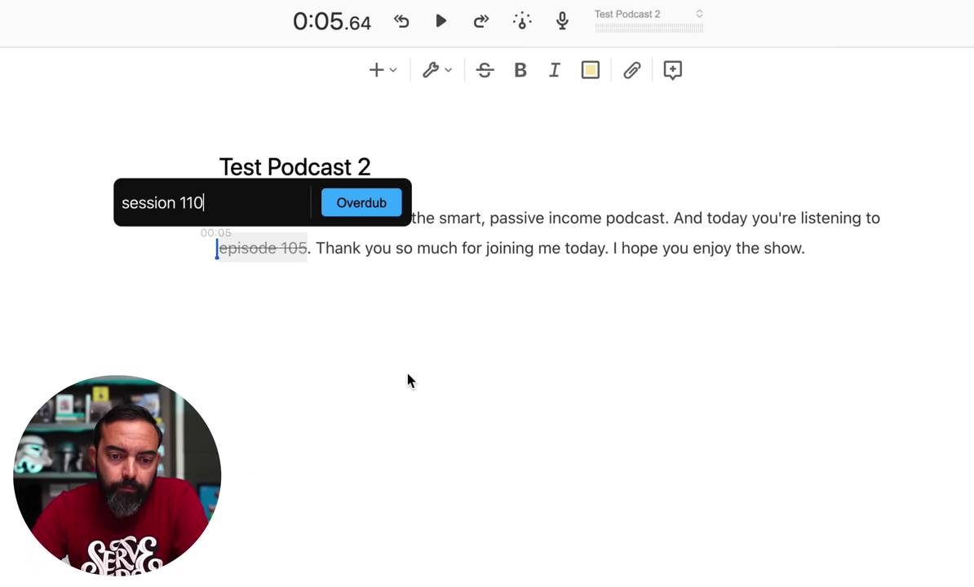
pyautogui.click(384, 217)
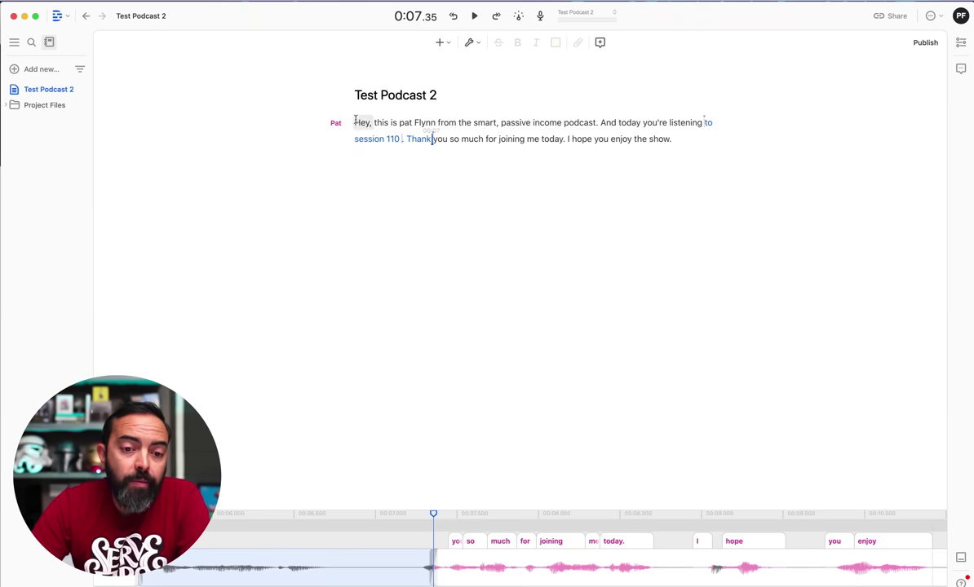
pyautogui.click(353, 122)
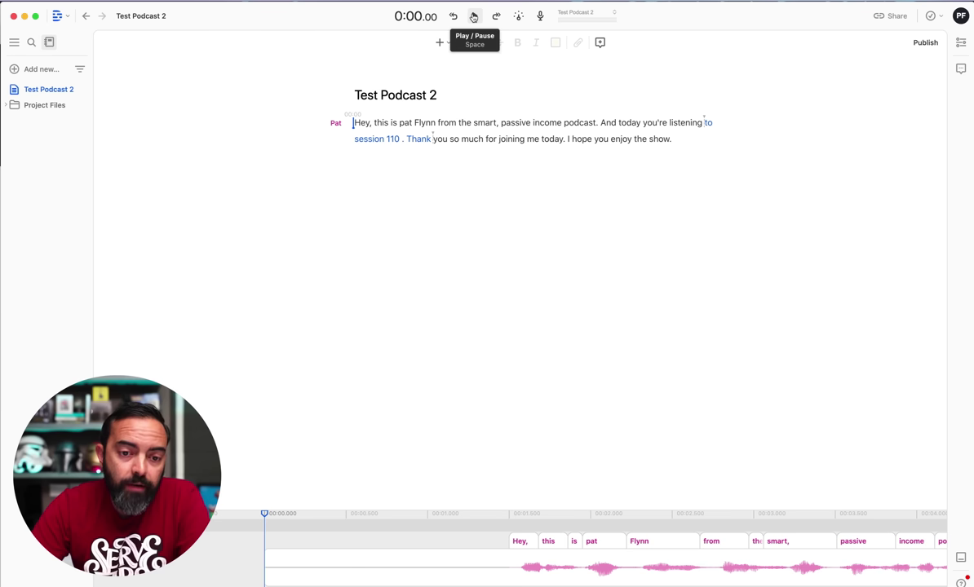
pyautogui.click(474, 17)
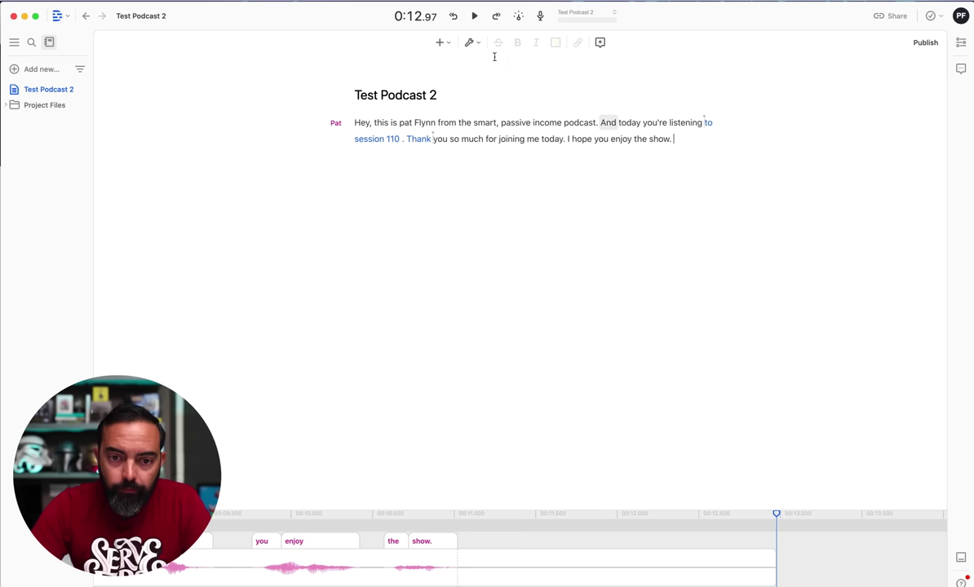
# Append the generated line 'Please subscribe to the podcast. I appreciate you!' and play from 'I hope'
pyautogui.click(440, 42)
pyautogui.click(409, 287)
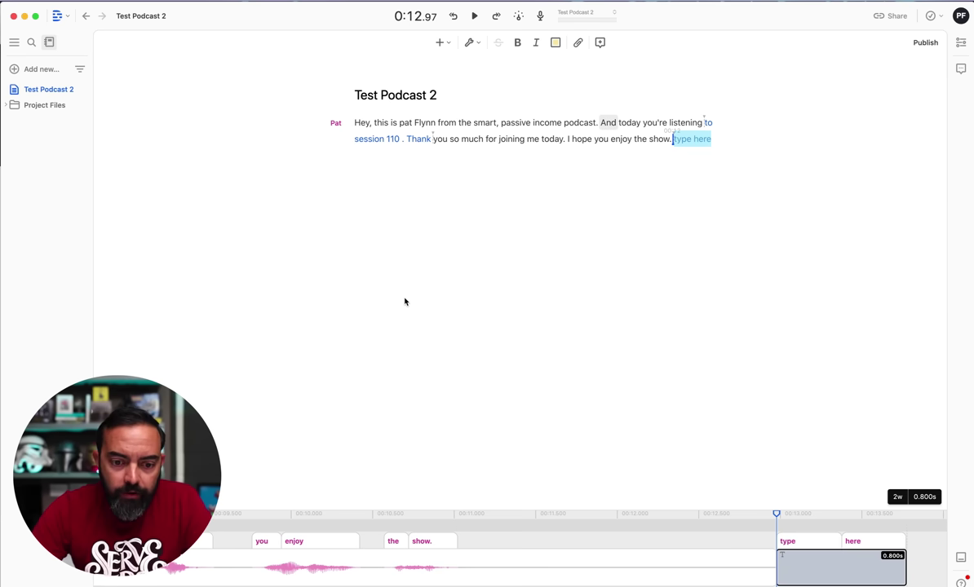
pyautogui.write('Please')
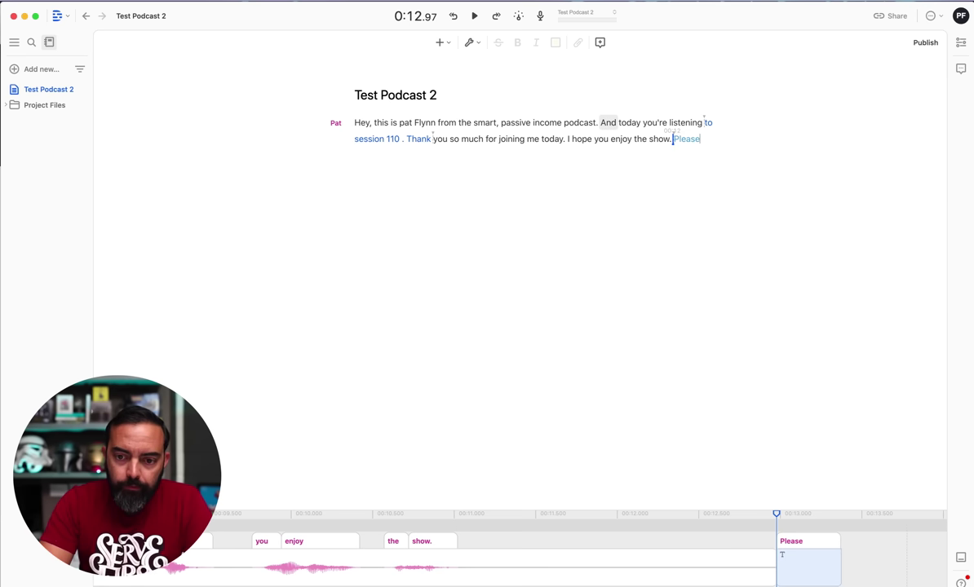
pyautogui.write(' s')
pyautogui.press('BackSpace')
pyautogui.press('BackSpace')
pyautogui.write('subsc')
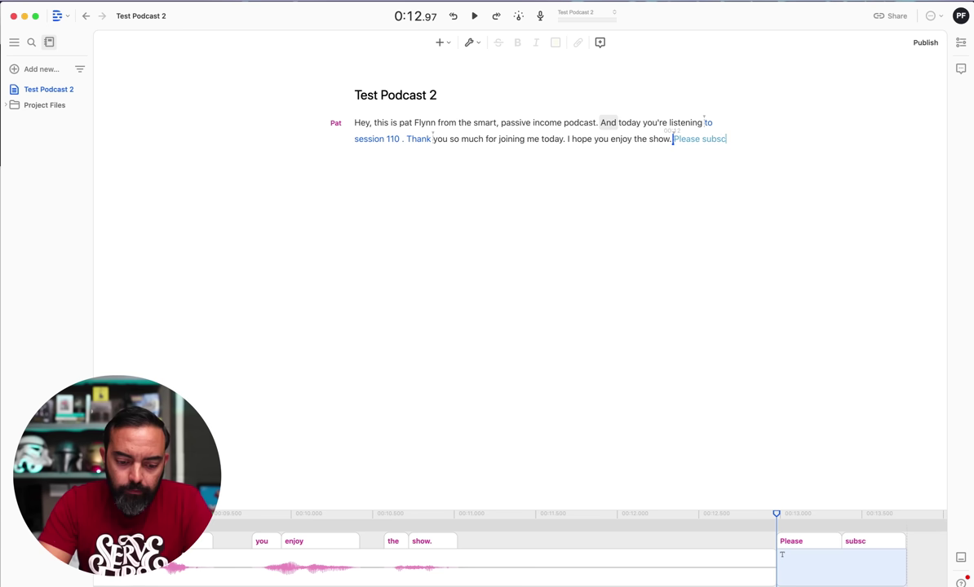
pyautogui.write('ribe to the podcast. I appreciate you!')
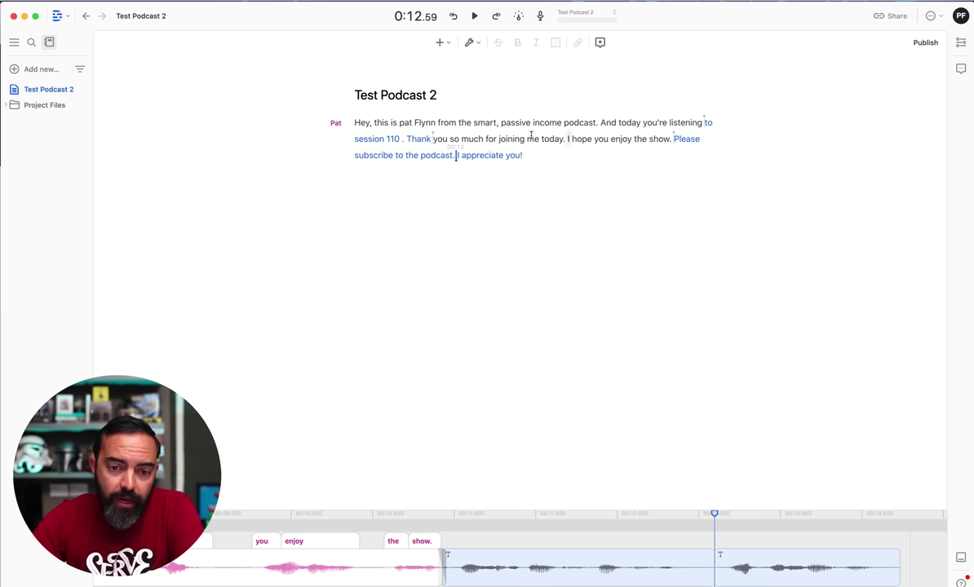
pyautogui.click(565, 139)
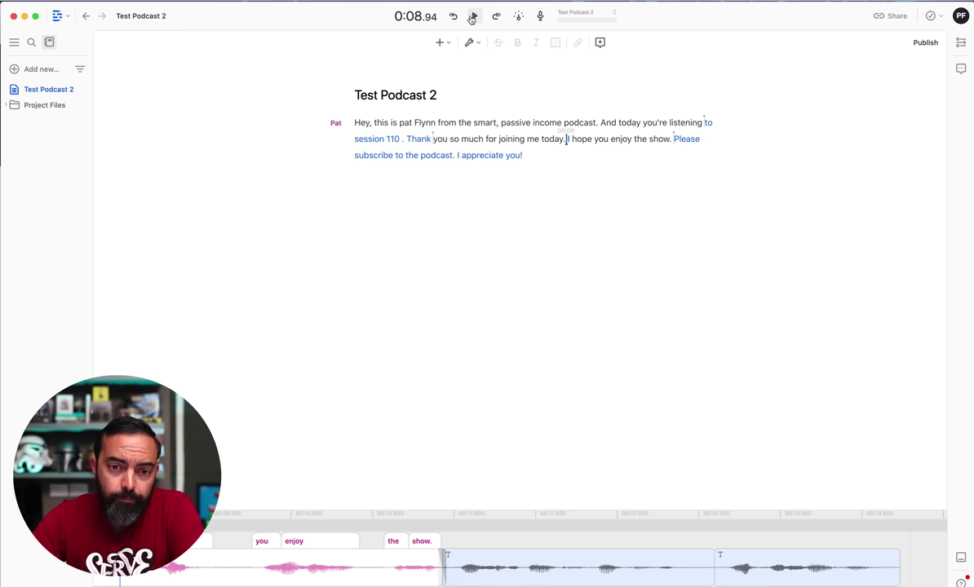
pyautogui.click(473, 16)
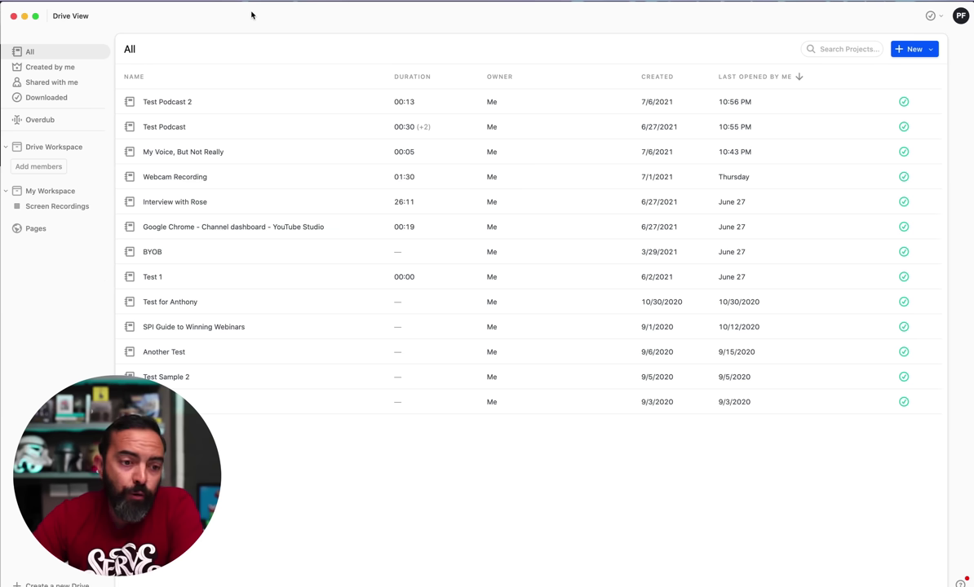
# Open Pat's Overdub voice profile from the Drive View sidebar
pyautogui.click(45, 121)
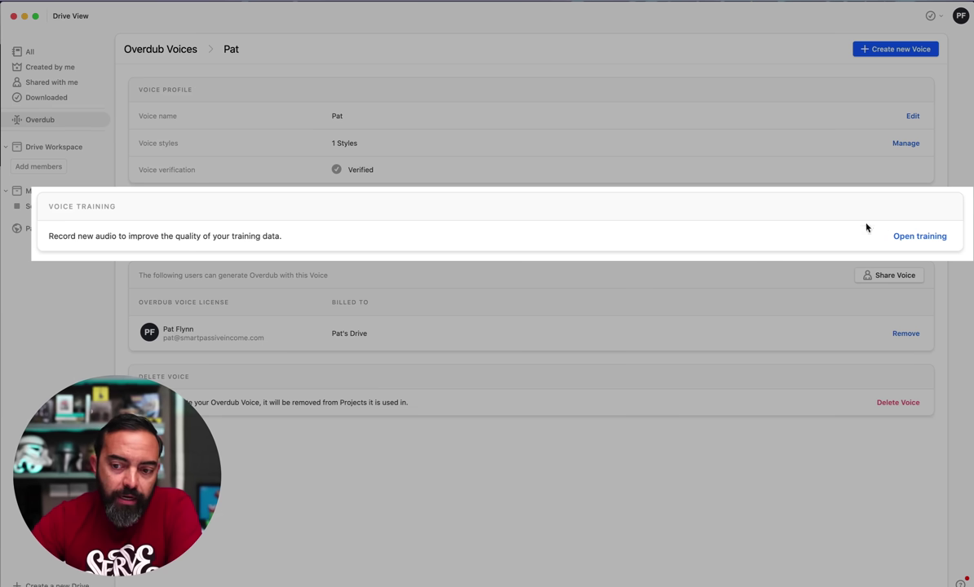
# Open the Overdub training project, dismiss the preparation notice, and dock Descript beside the script
pyautogui.click(902, 236)
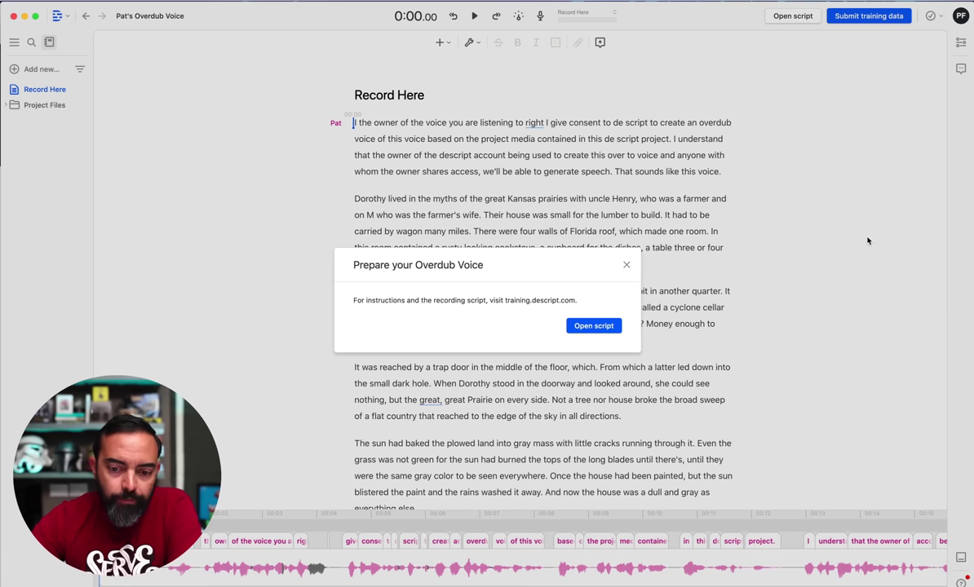
pyautogui.click(627, 268)
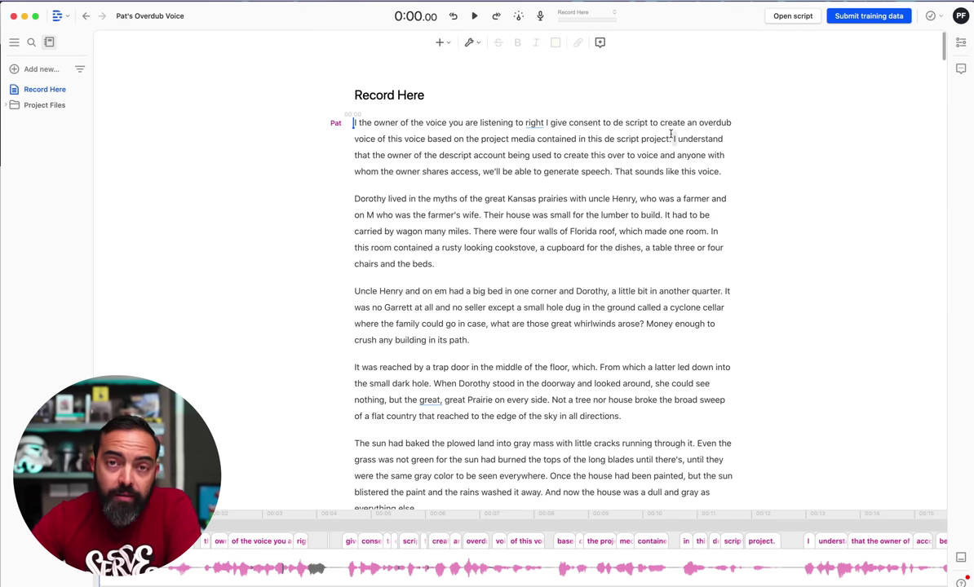
pyautogui.moveTo(194, 28); pyautogui.dragTo(971, 196)
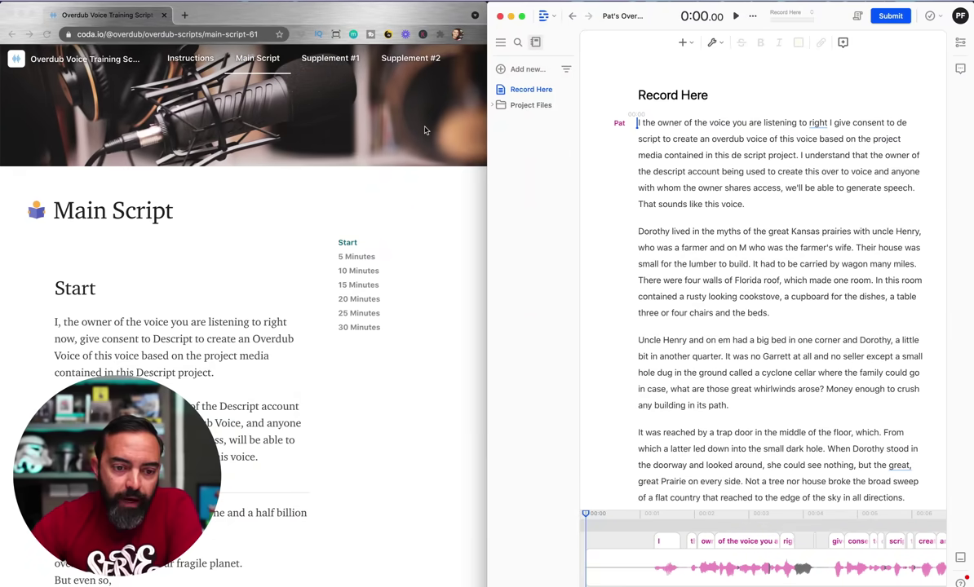
# Scroll the training script and add an empty paragraph after 'to have them' in the transcript
pyautogui.click(264, 248)
pyautogui.scroll(-2, 264, 248)
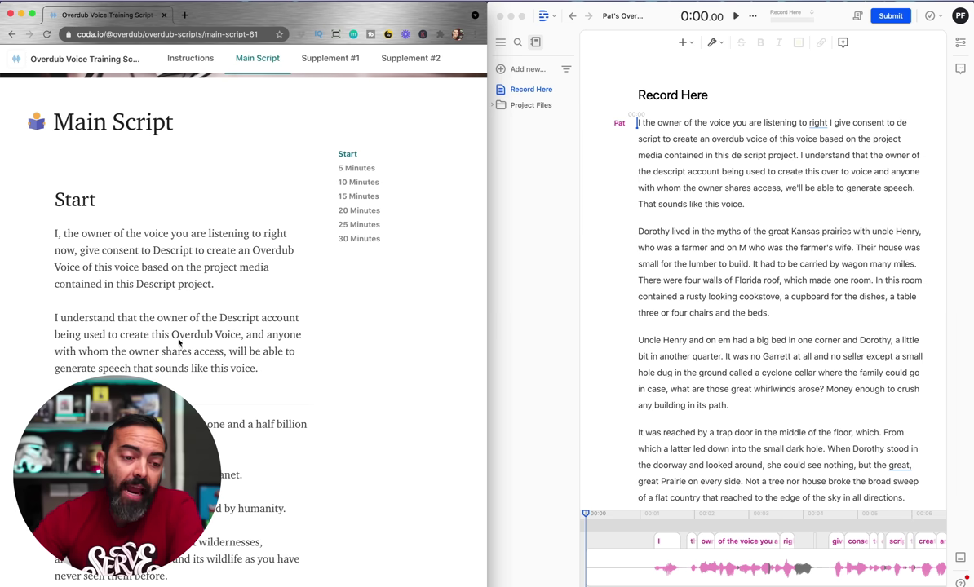
pyautogui.scroll(-2, 276, 270)
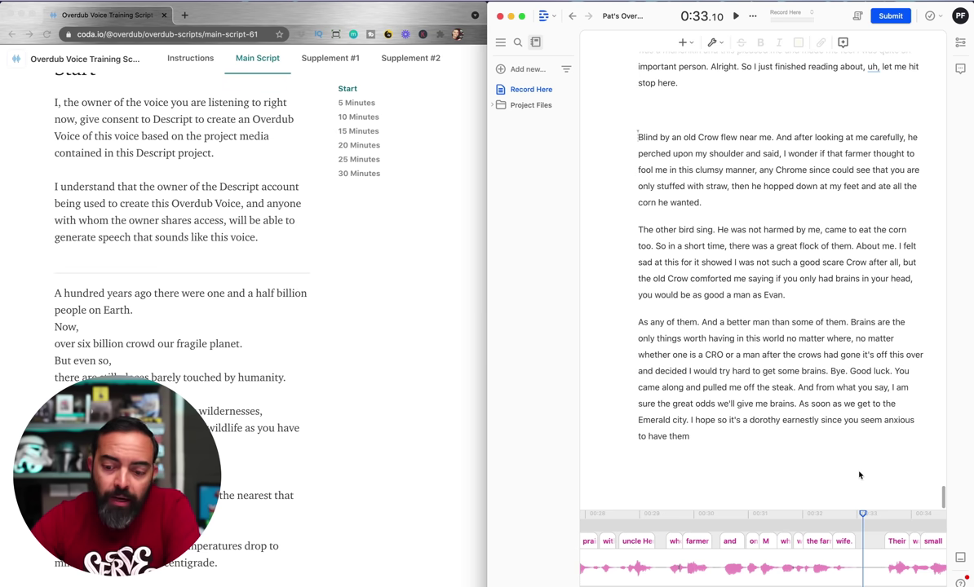
pyautogui.click(721, 441)
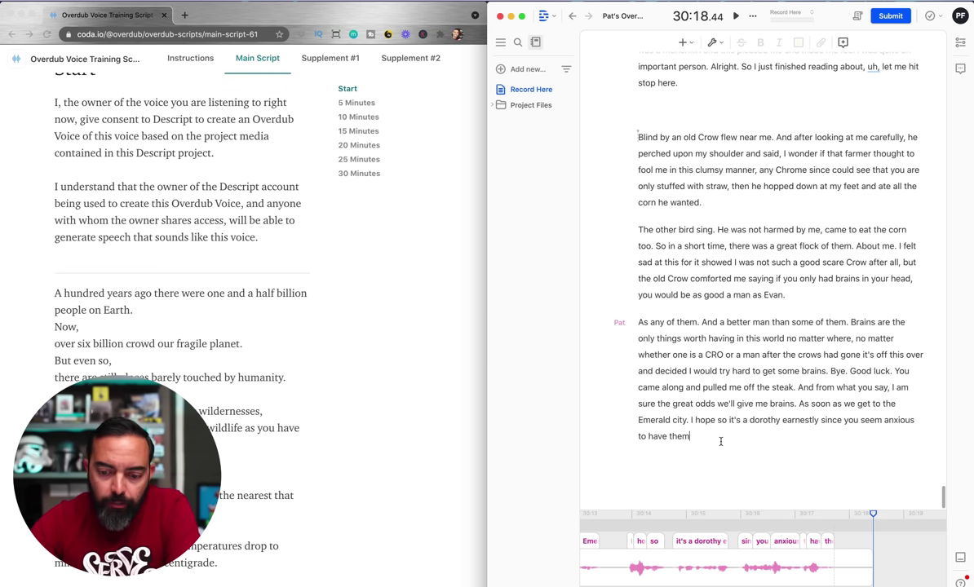
pyautogui.press('Return')
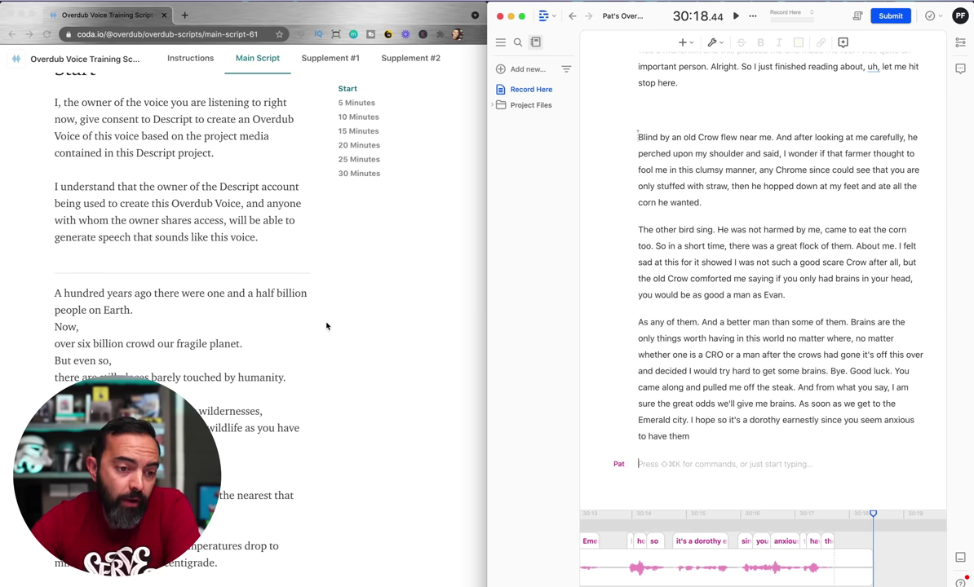
pyautogui.scroll(-3, 196, 237)
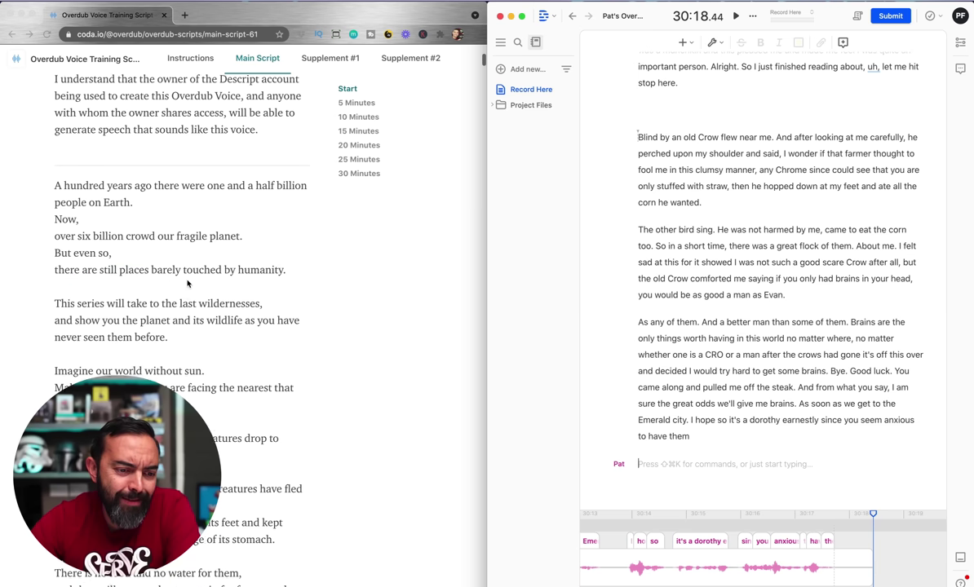
pyautogui.scroll(-2, 192, 261)
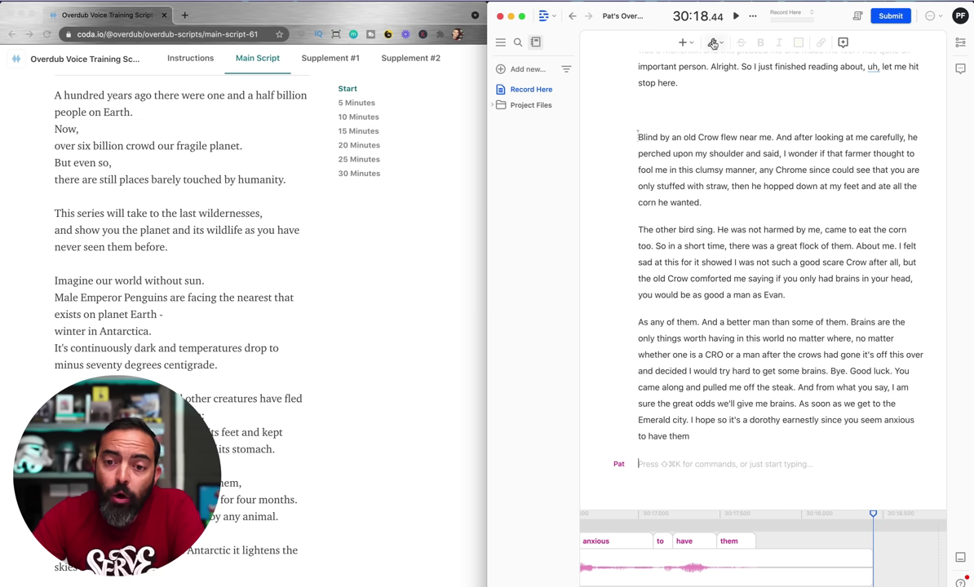
# Add an audio recording on Track 1 using the RODECaster Pro Stereo mic, with auto-transcription on
pyautogui.click(683, 42)
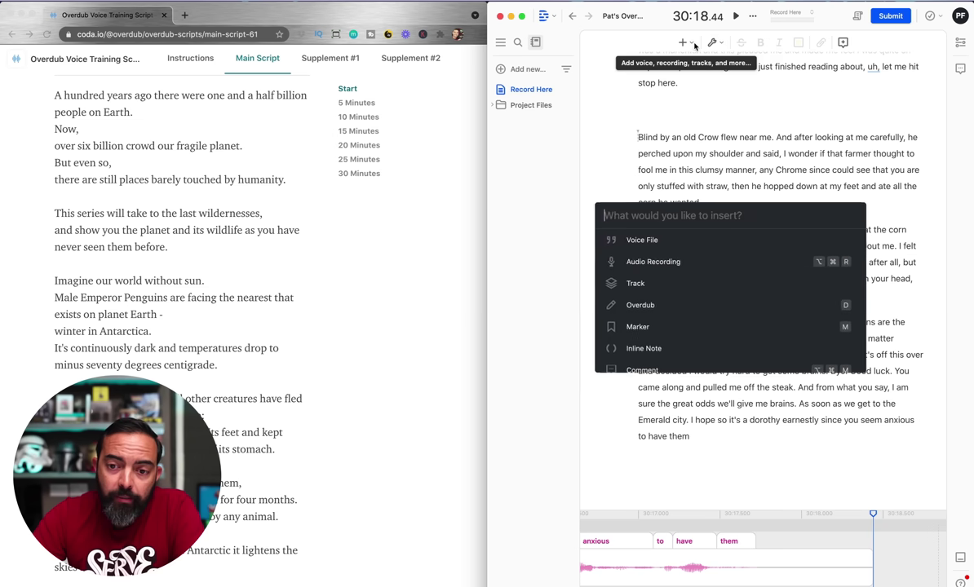
pyautogui.click(643, 262)
pyautogui.click(642, 44)
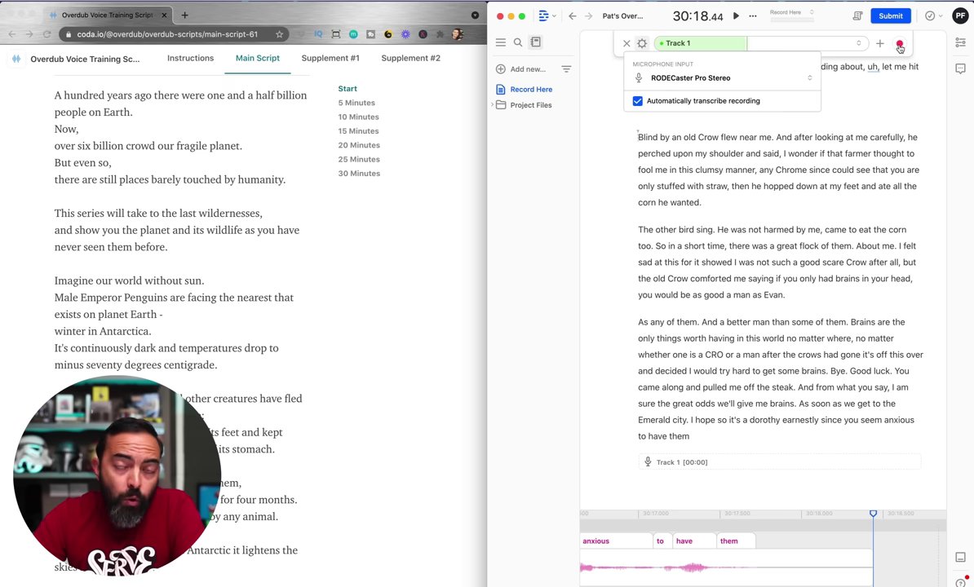
pyautogui.scroll(2, 209, 211)
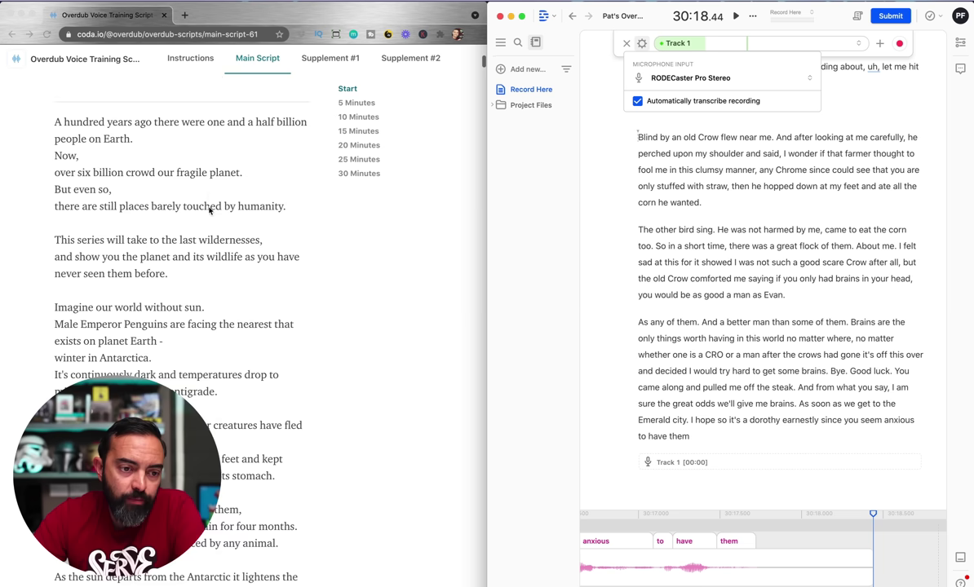
pyautogui.scroll(-2, 210, 211)
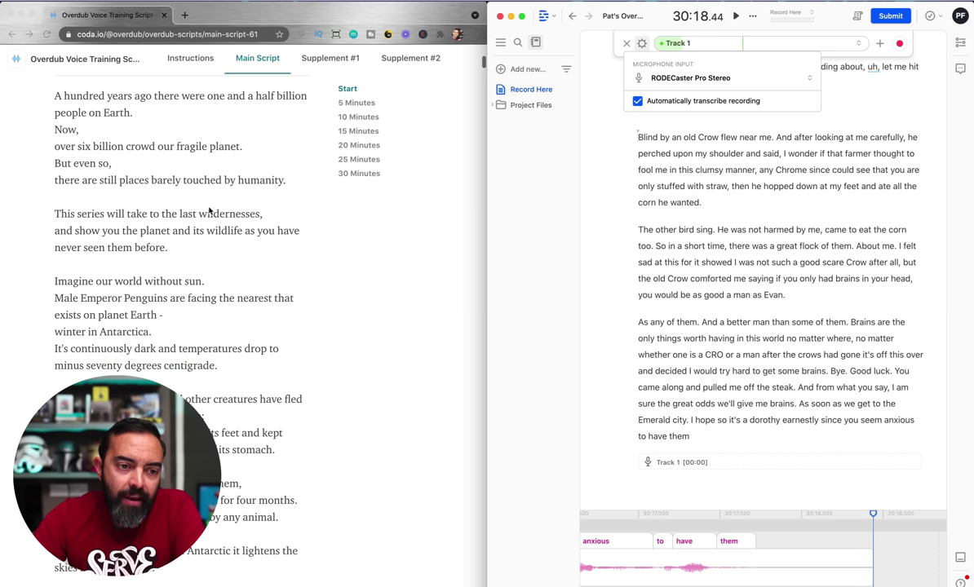
# Record the script passages about the planet and penguins, restarting the take once
pyautogui.click(899, 43)
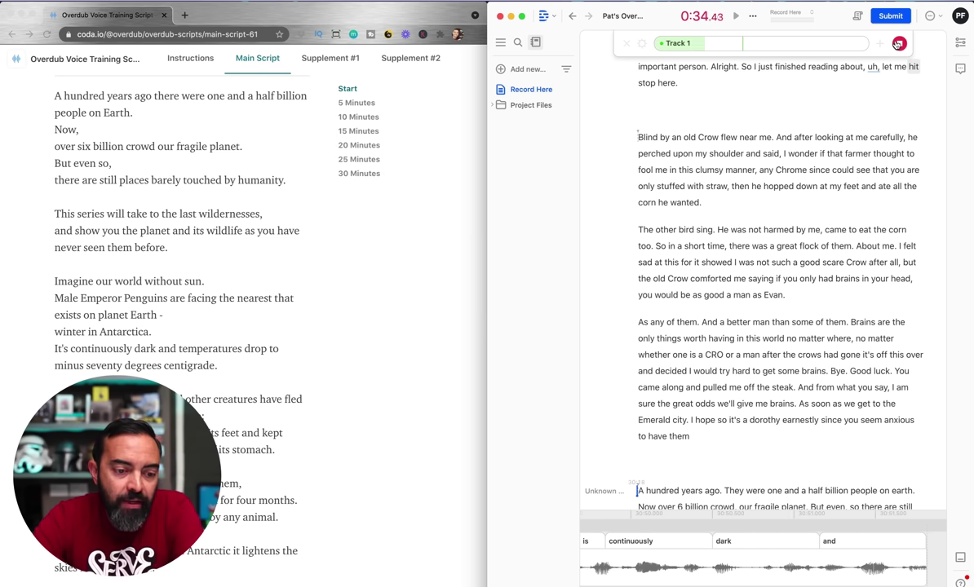
pyautogui.click(899, 45)
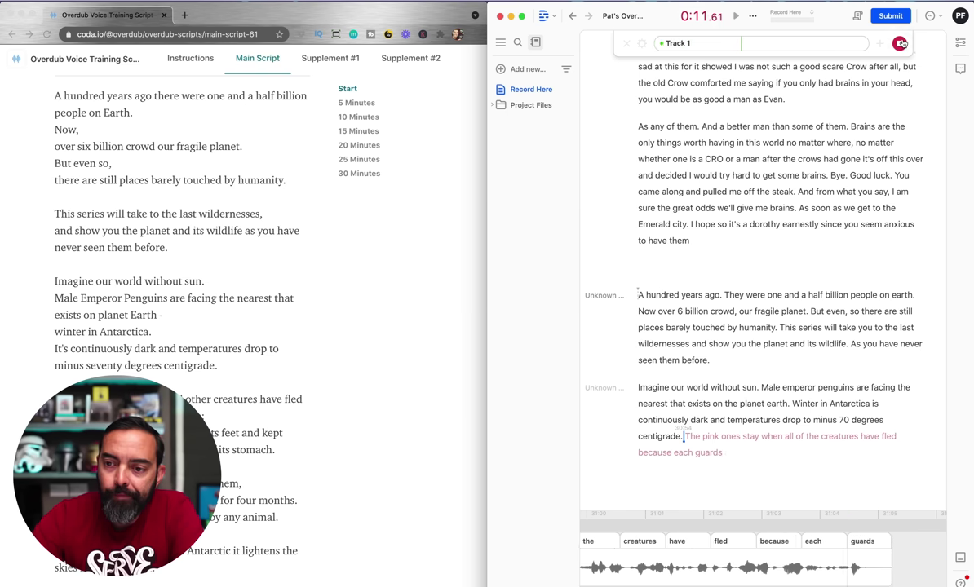
# Stop the final take and confirm Submit in the 'Ready to create your Overdub Voice' dialog
pyautogui.click(900, 43)
pyautogui.scroll(-2, 740, 368)
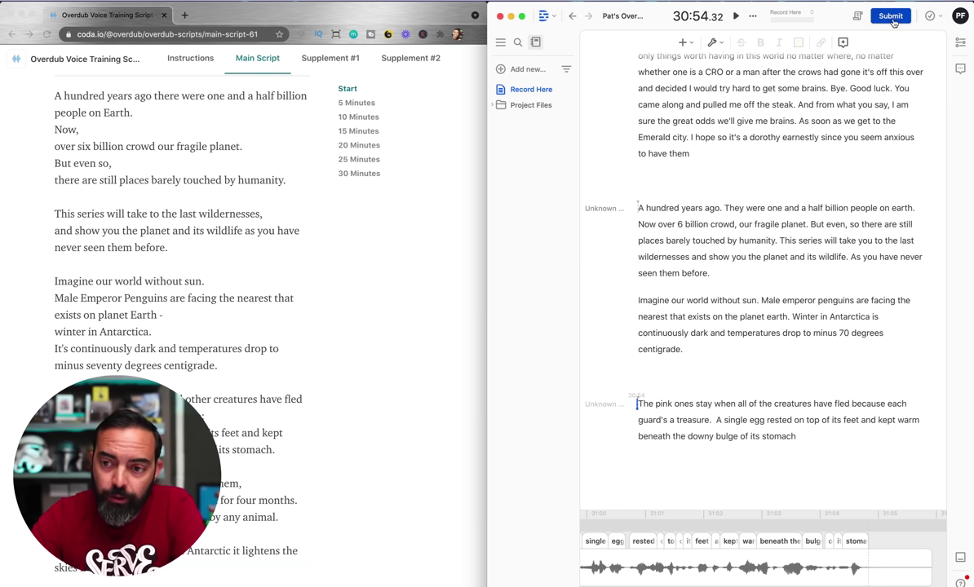
pyautogui.click(891, 17)
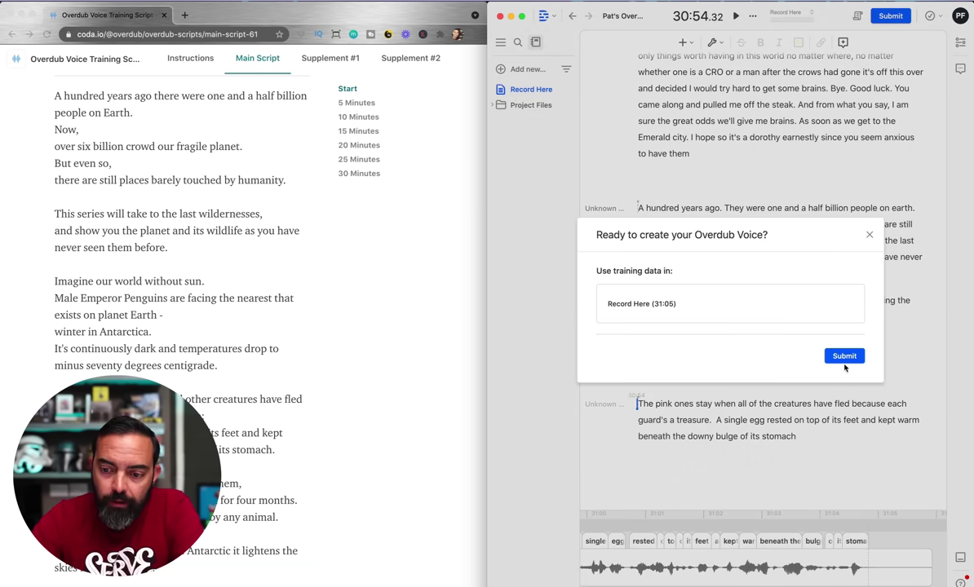
pyautogui.click(844, 357)
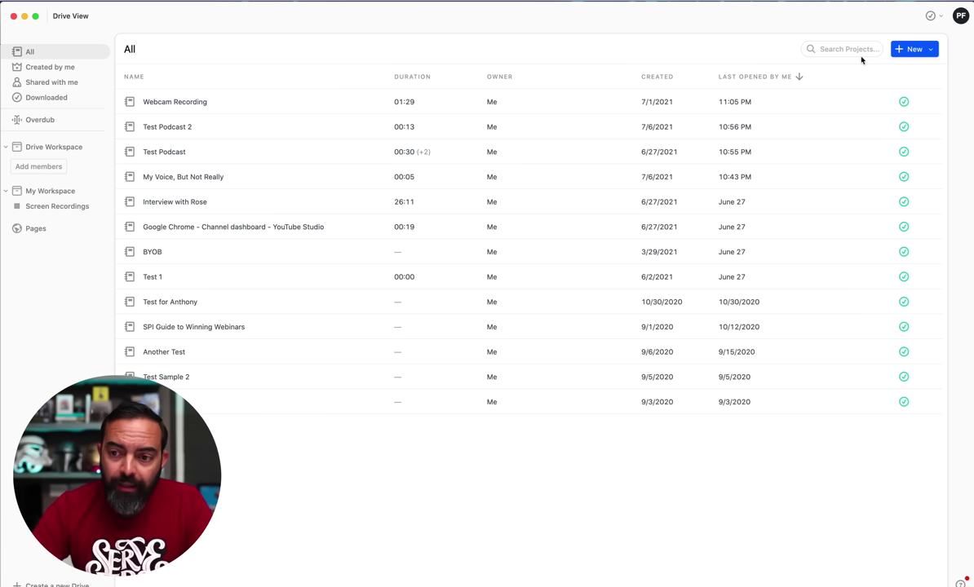
# Create the Don Overdub project and enter three script lines beginning 'Hey, this is Don here.'
pyautogui.click(915, 50)
pyautogui.click(875, 71)
pyautogui.write('Don Overdub')
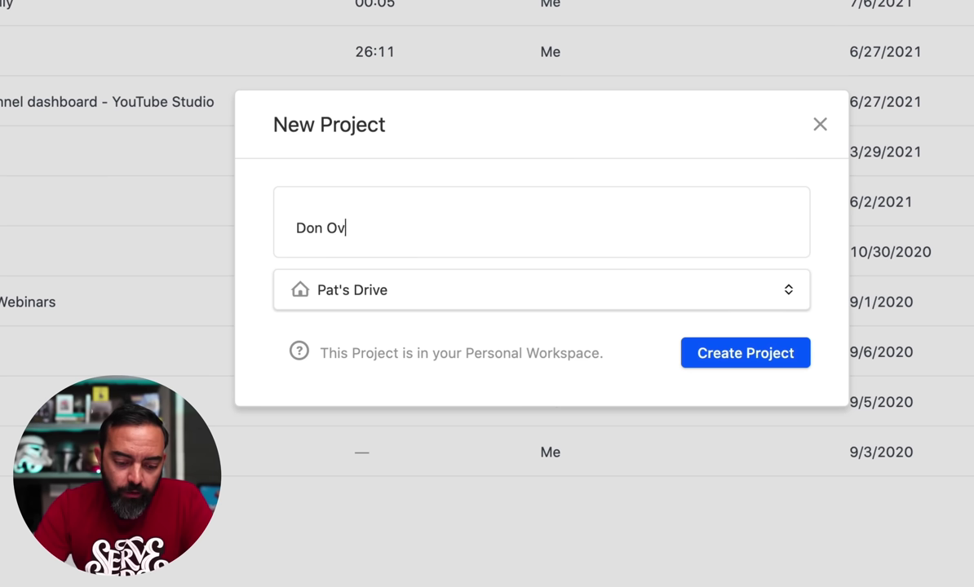
pyautogui.click(779, 359)
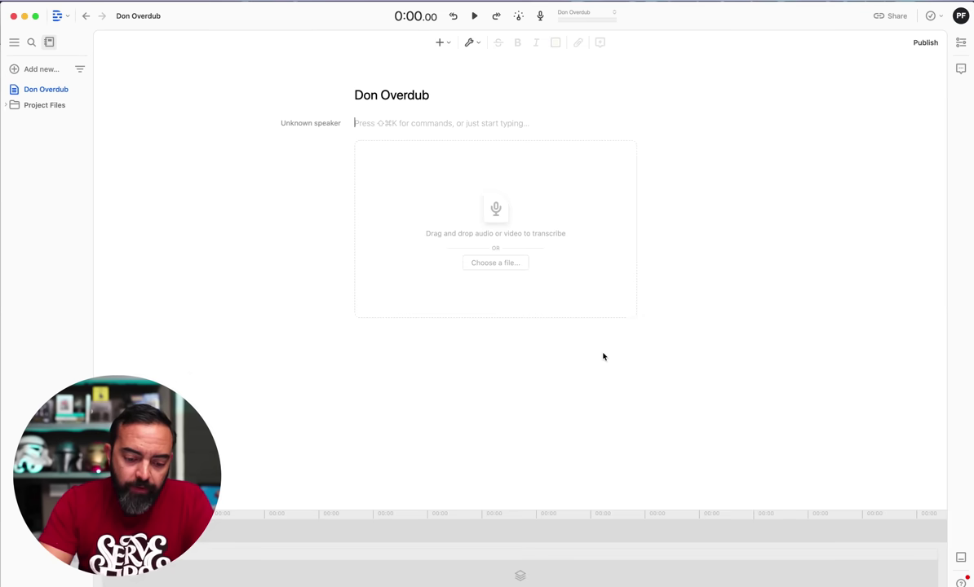
pyautogui.write('Hey, this is Don here')
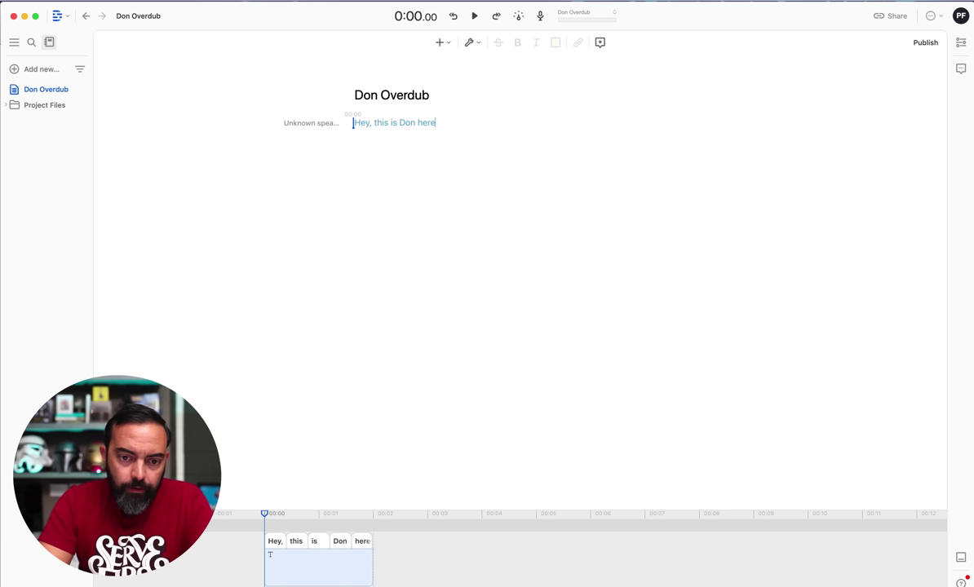
pyautogui.write("Hey, this is Don here. Thanks so much for listening. Oh my gosh, I can't believe what happened! Did you know you can subscribe to the channel really easily?")
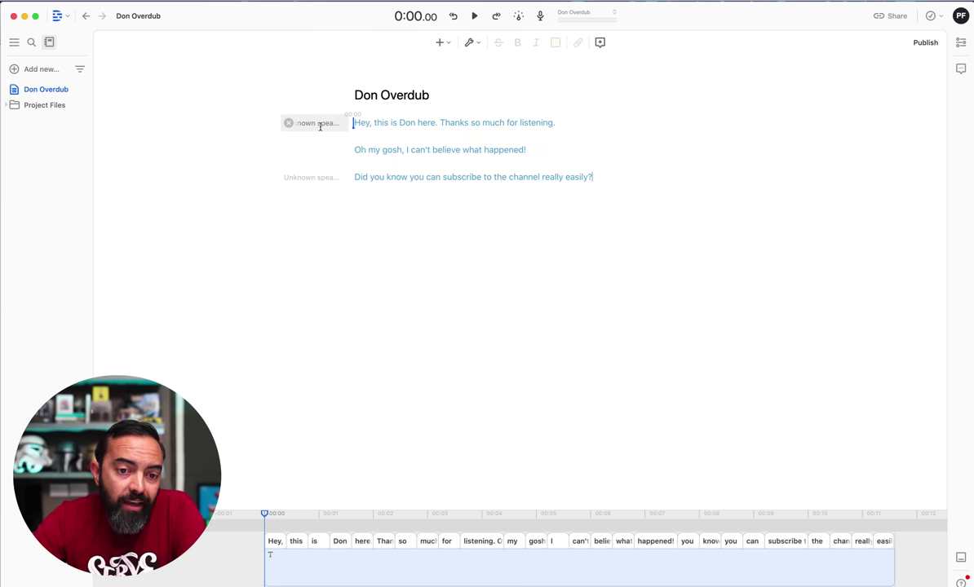
# Add a new speaker whose Overdub voice is the stock Don voice
pyautogui.click(320, 124)
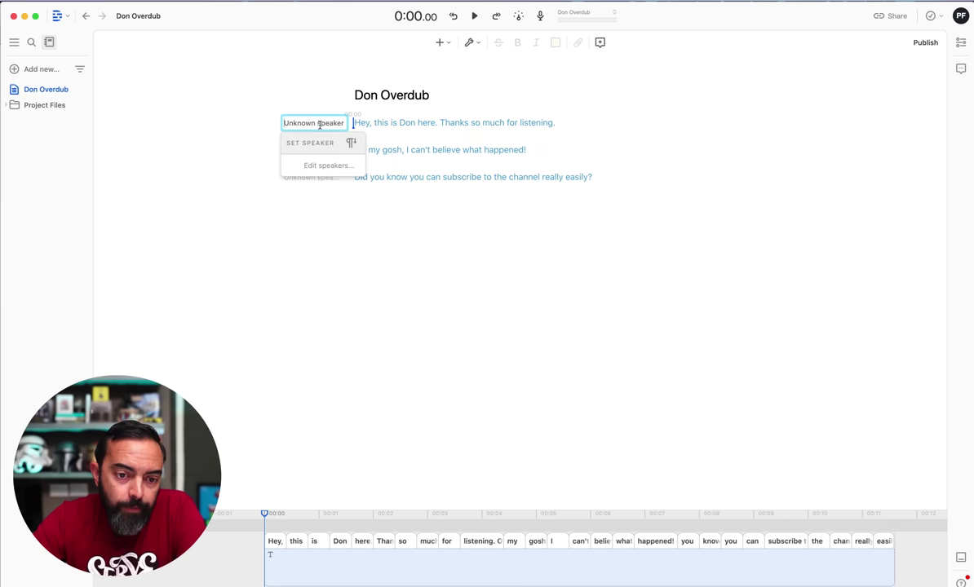
pyautogui.click(319, 167)
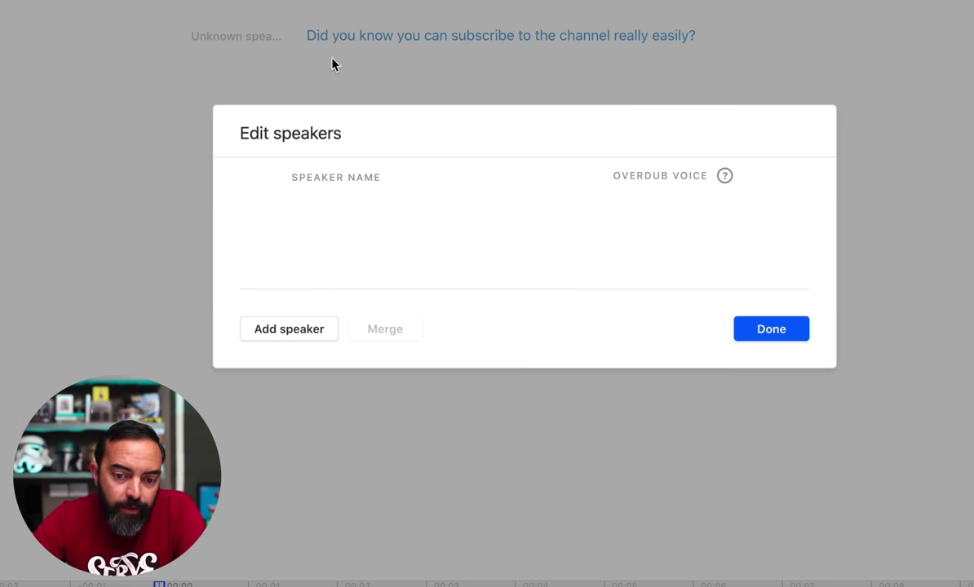
pyautogui.click(300, 333)
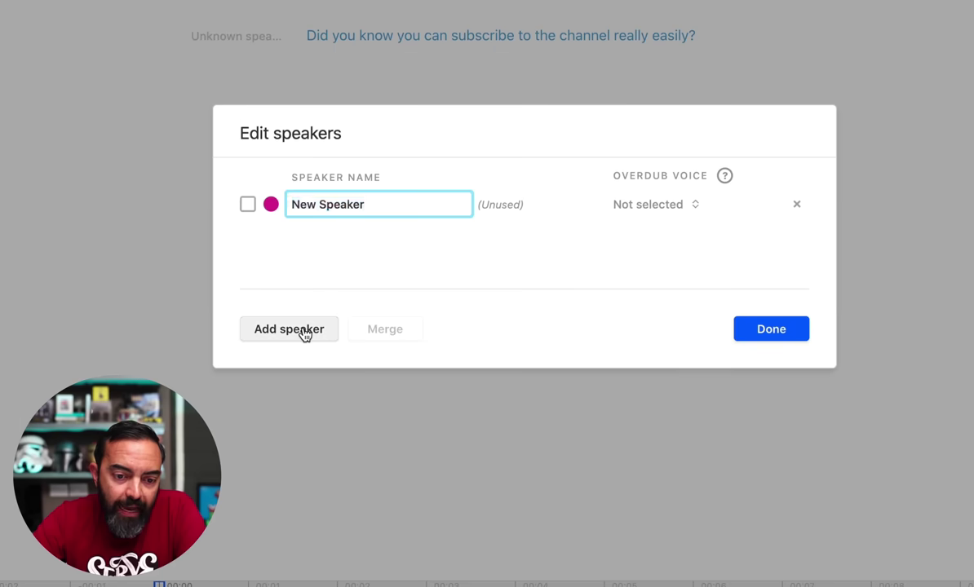
pyautogui.click(679, 204)
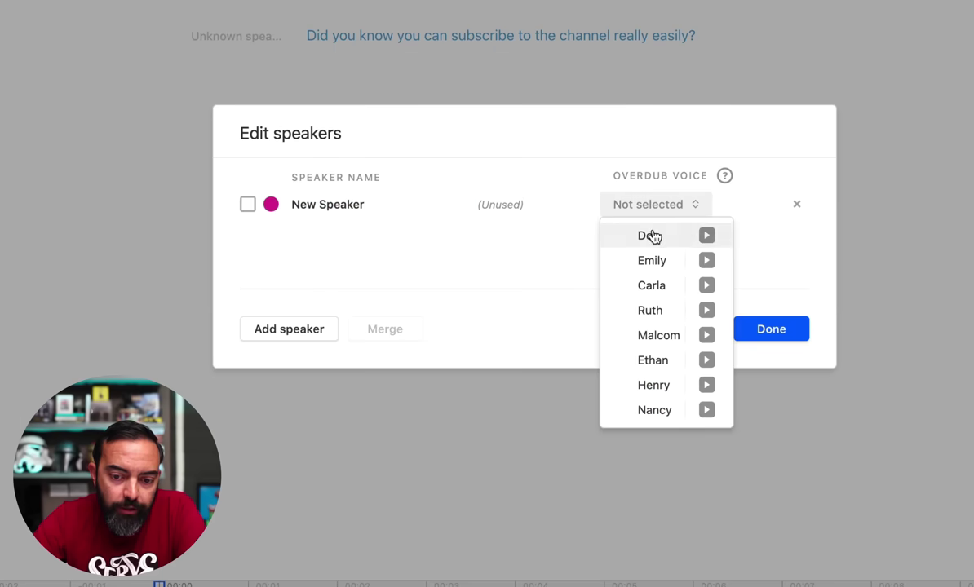
pyautogui.click(654, 235)
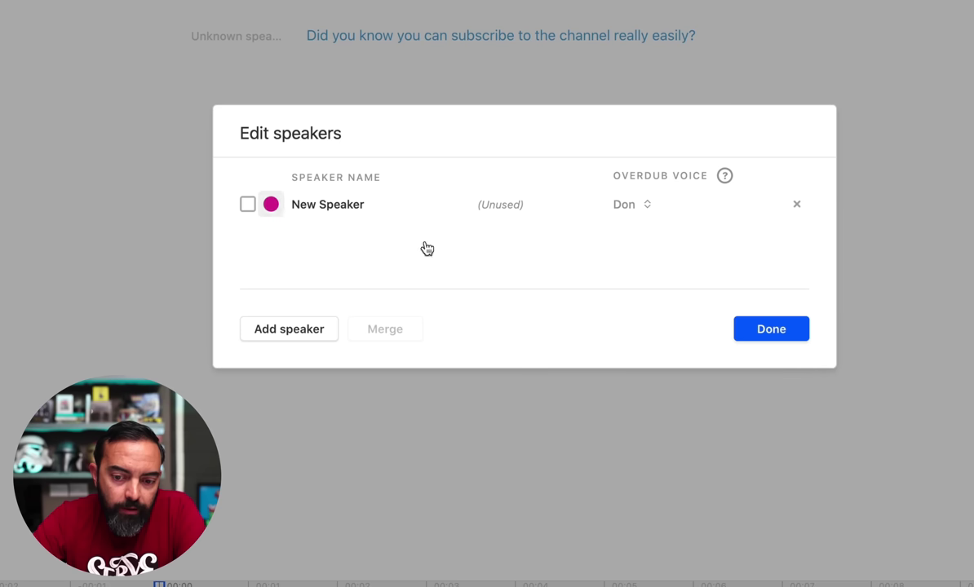
pyautogui.click(785, 335)
# Assign the new Don-voiced speaker to the first and second script lines
pyautogui.click(302, 90)
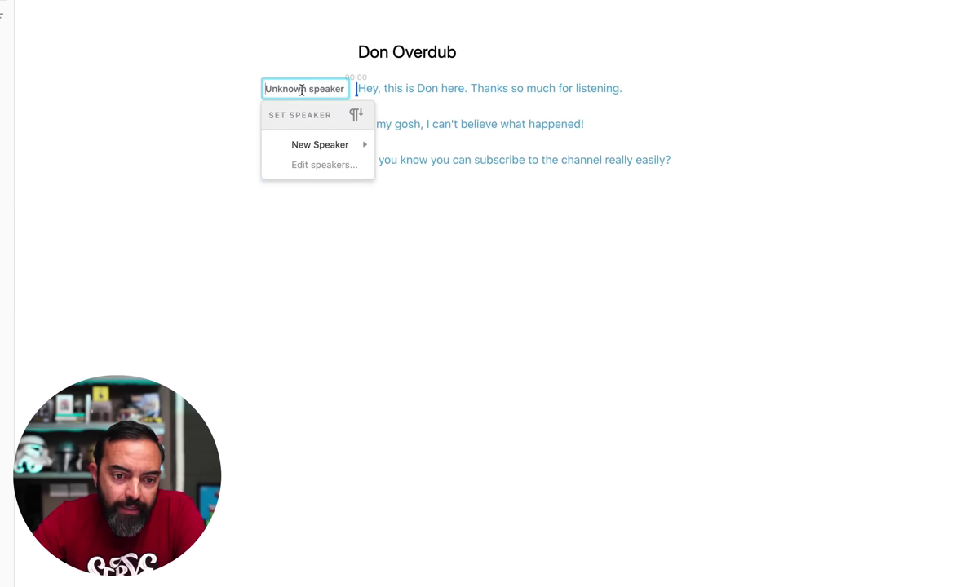
pyautogui.moveTo(320, 144)
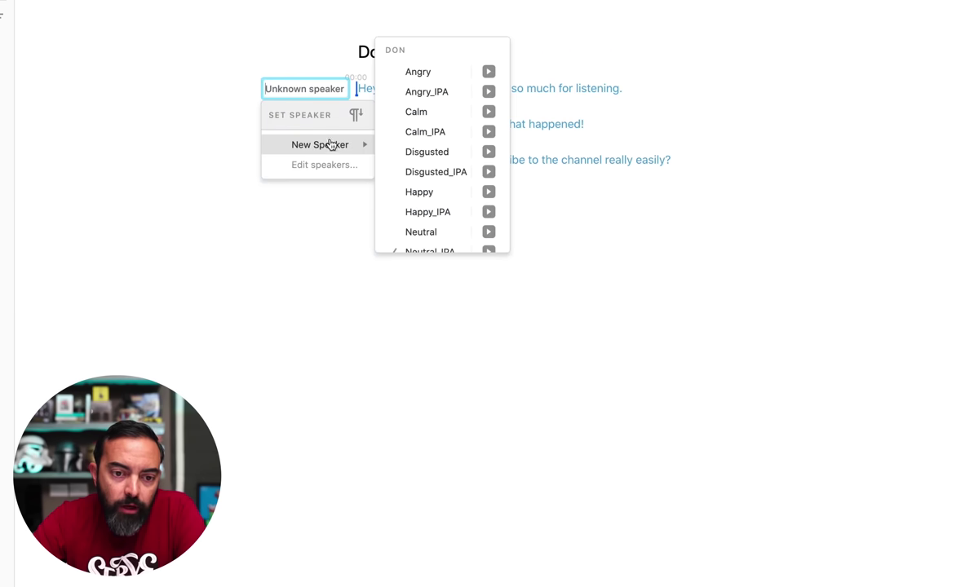
pyautogui.scroll(-2, 413, 152)
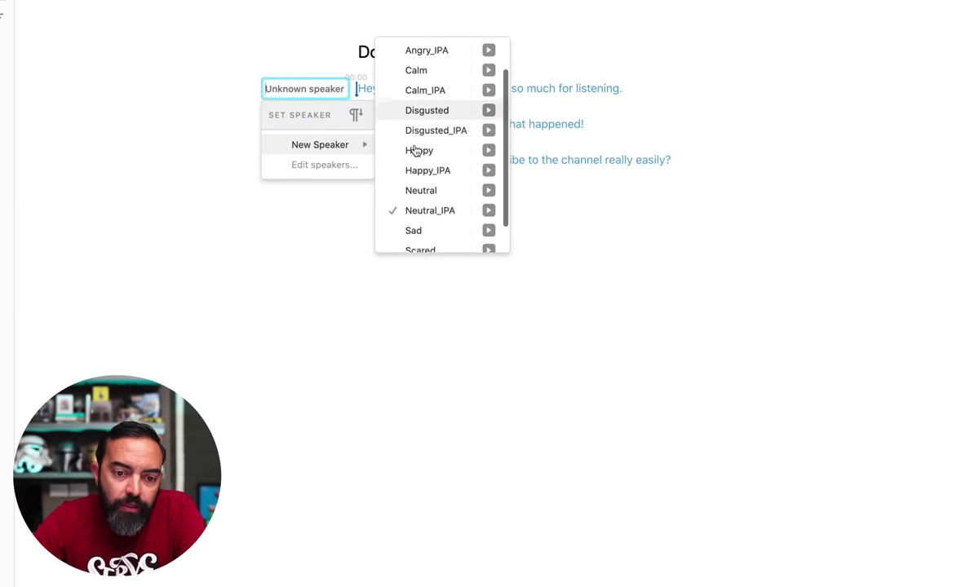
pyautogui.scroll(-2, 415, 151)
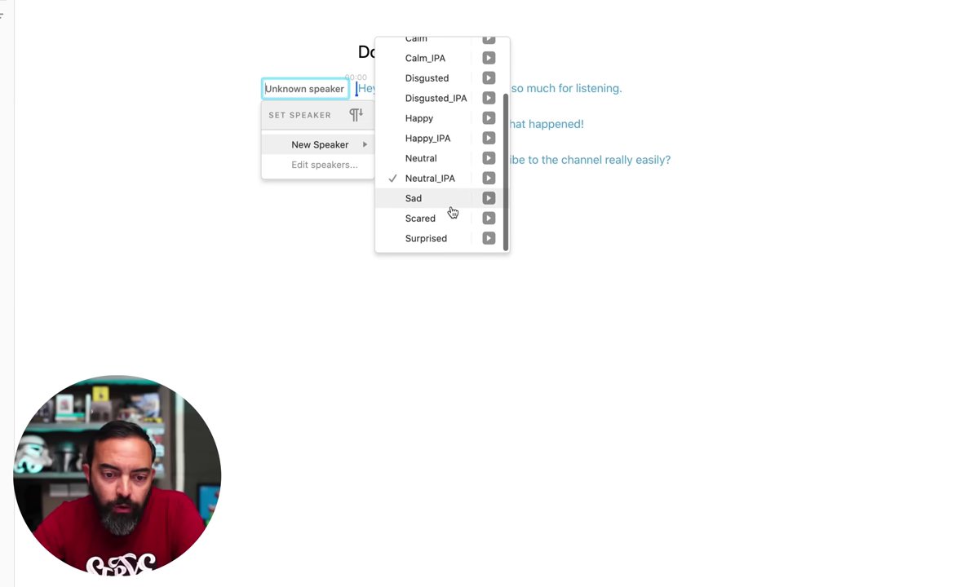
pyautogui.scroll(3, 452, 213)
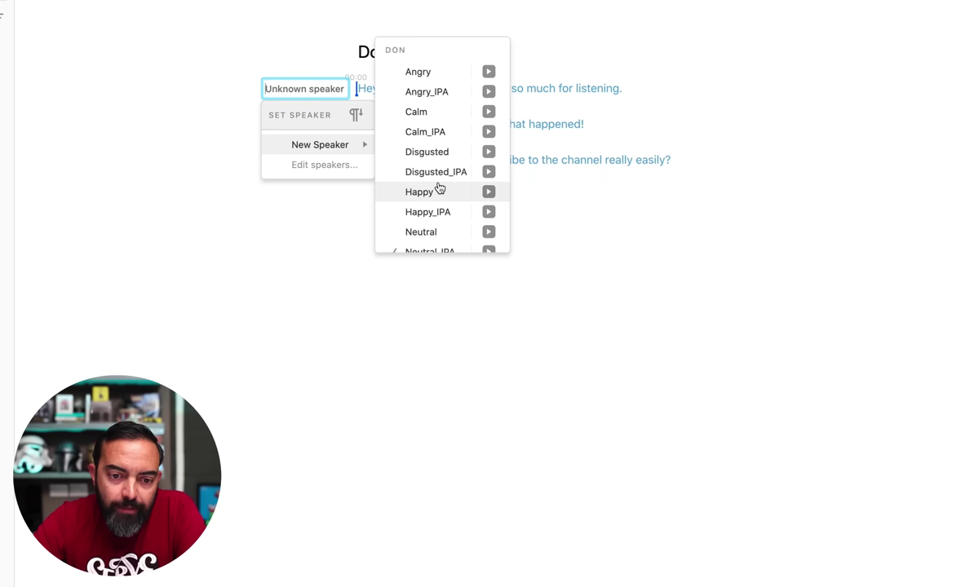
pyautogui.click(435, 132)
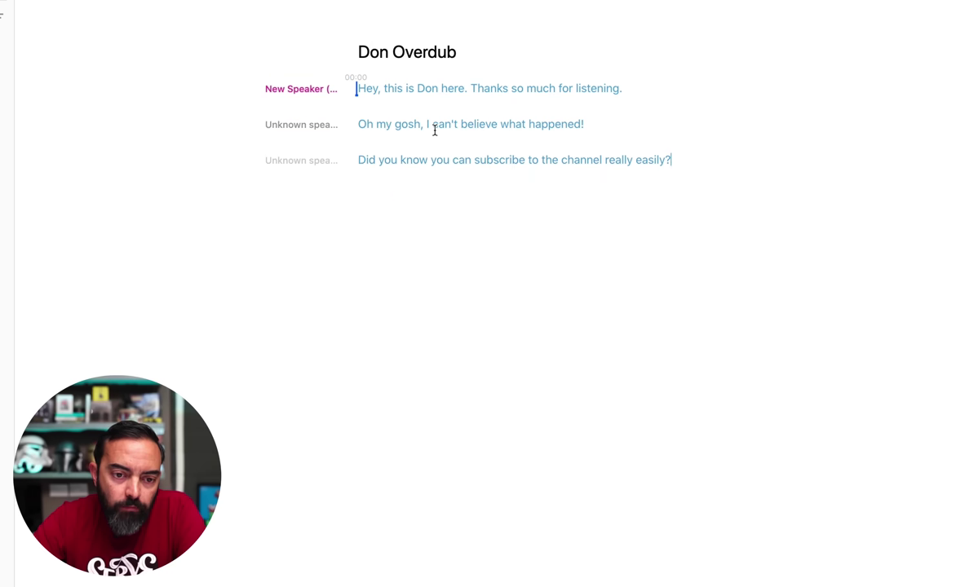
pyautogui.click(305, 124)
pyautogui.moveTo(320, 180)
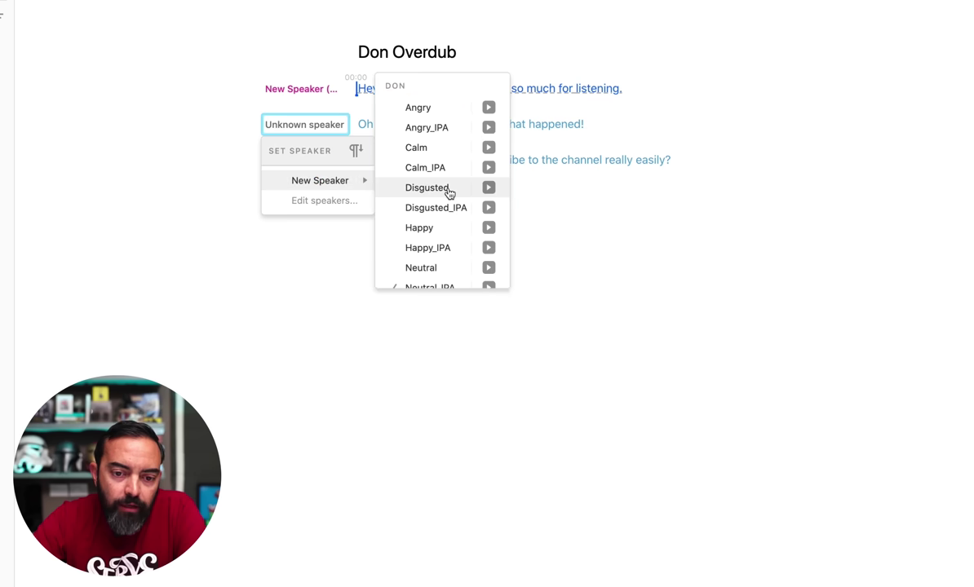
pyautogui.scroll(-3, 447, 215)
pyautogui.click(424, 258)
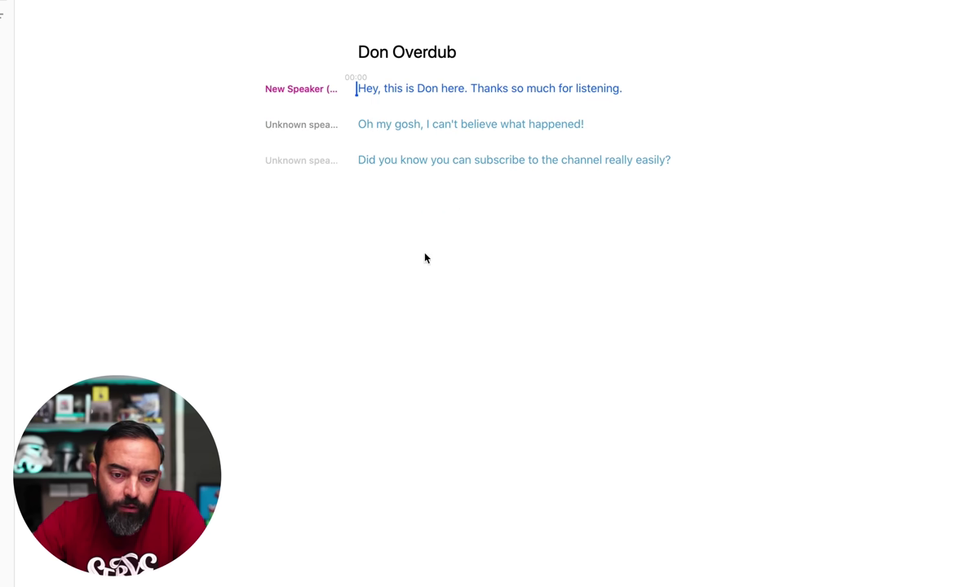
pyautogui.click(305, 124)
pyautogui.moveTo(320, 180)
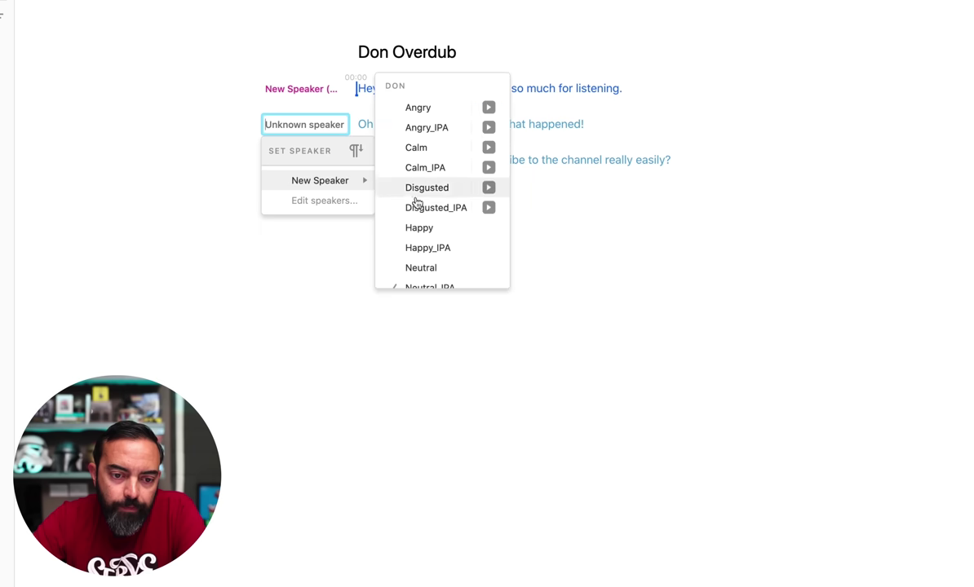
pyautogui.scroll(-3, 424, 206)
pyautogui.click(427, 257)
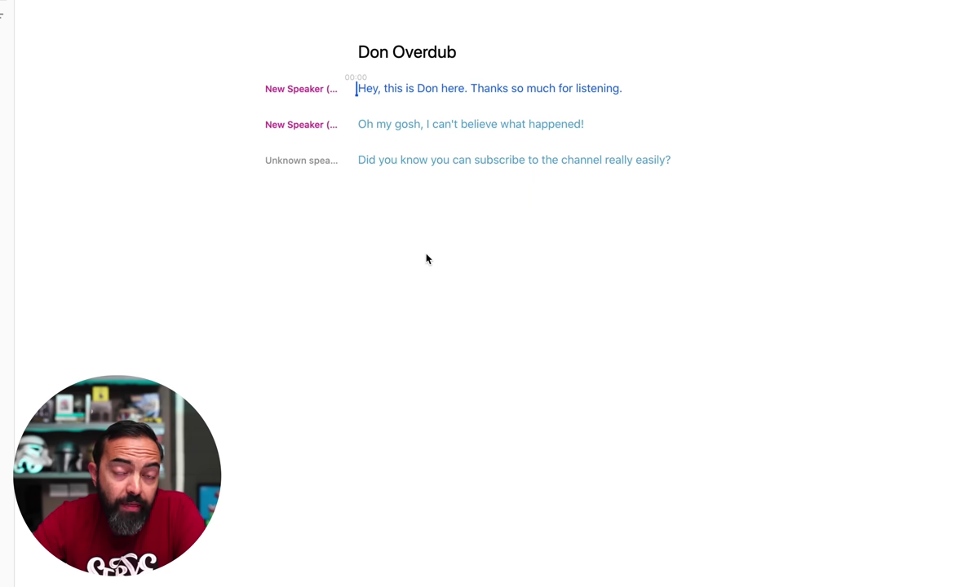
# Give the third line the new speaker's Surprised style
pyautogui.click(318, 162)
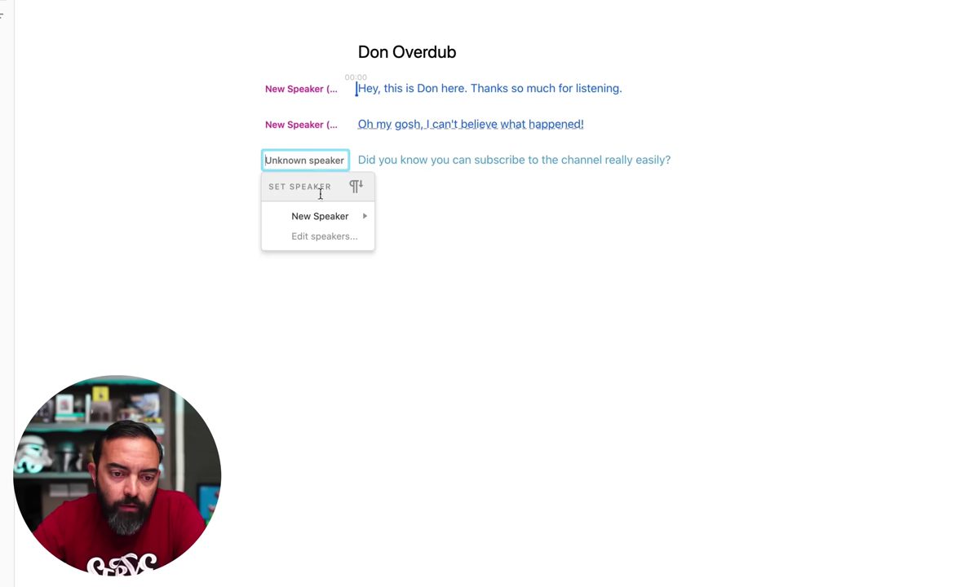
pyautogui.scroll(-2, 474, 231)
pyautogui.moveTo(320, 216)
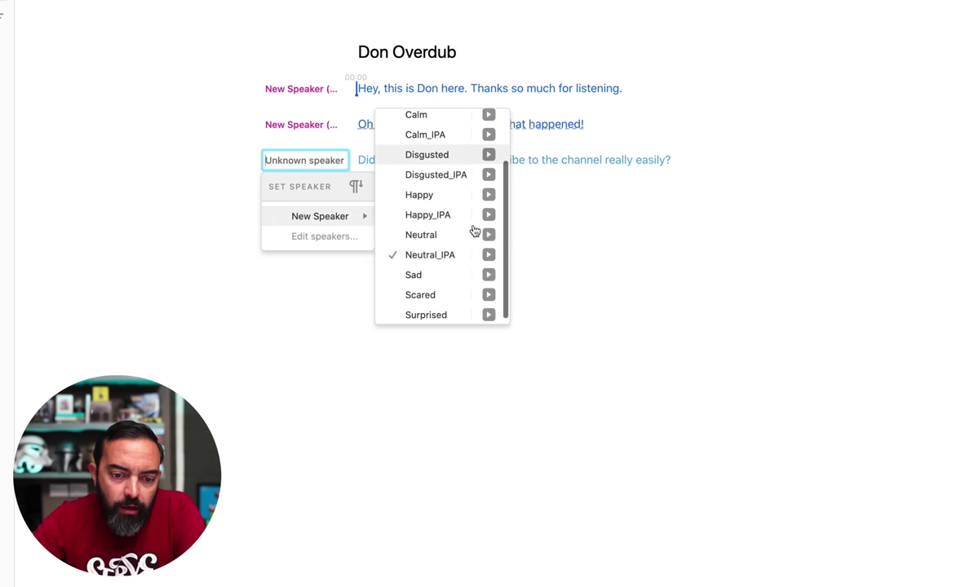
pyautogui.click(474, 231)
pyautogui.click(327, 158)
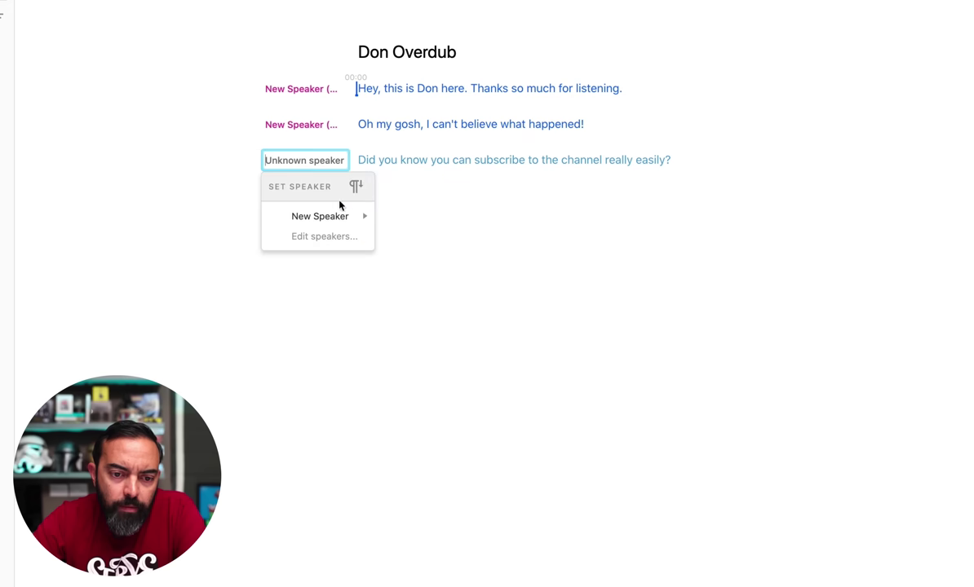
pyautogui.scroll(-3, 420, 218)
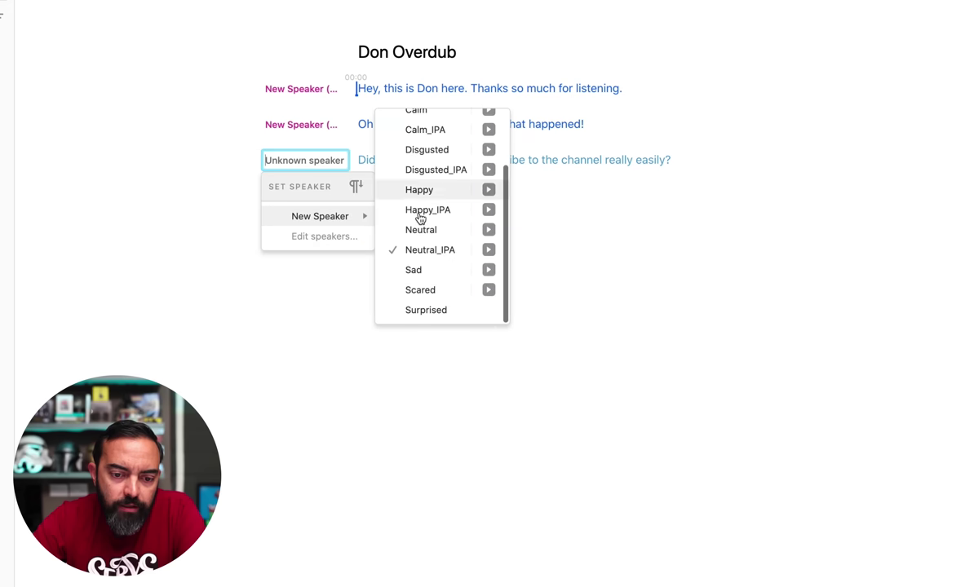
pyautogui.click(426, 310)
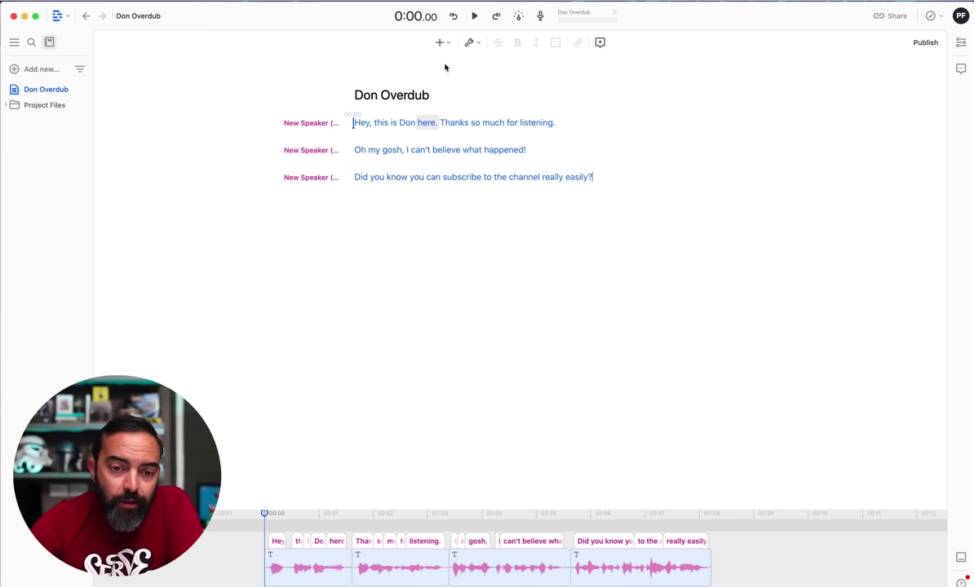
# Play back the three script lines spoken in Don's generated Overdub voice
pyautogui.click(475, 18)
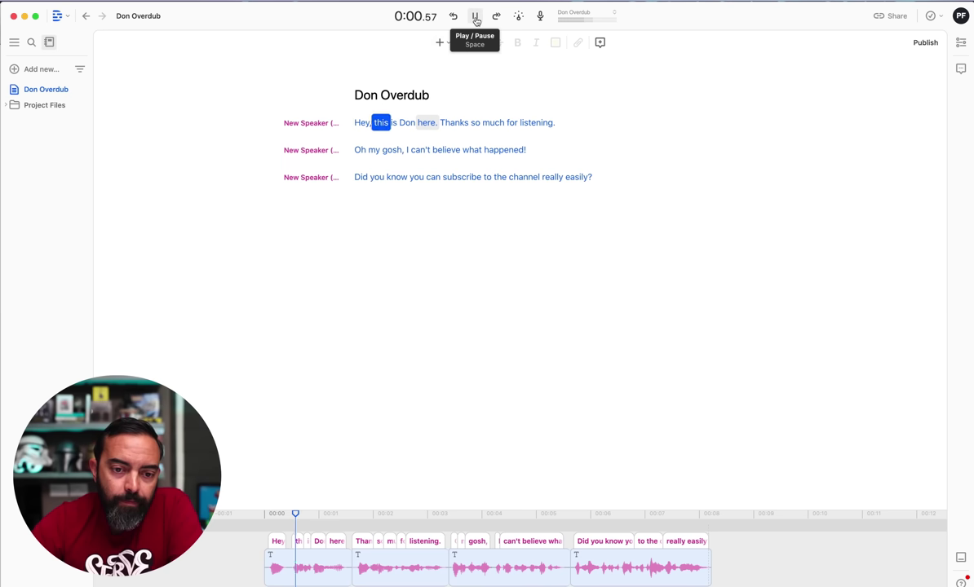